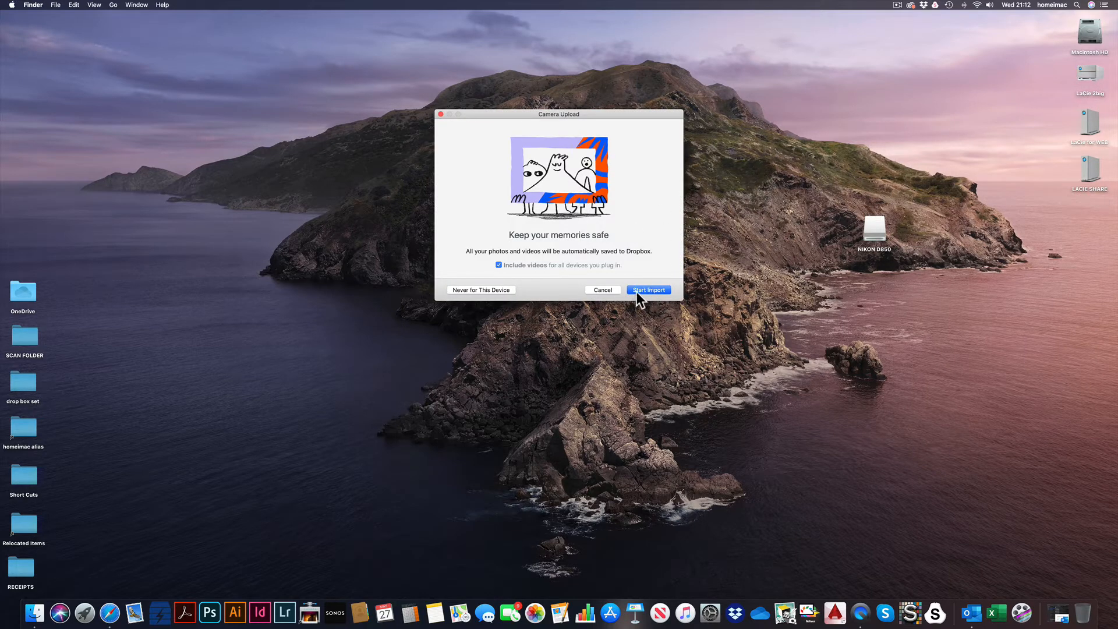
Step: Cancel the Dropbox camera import and open the DCIM folder on the NIKON D850 card
click(605, 291)
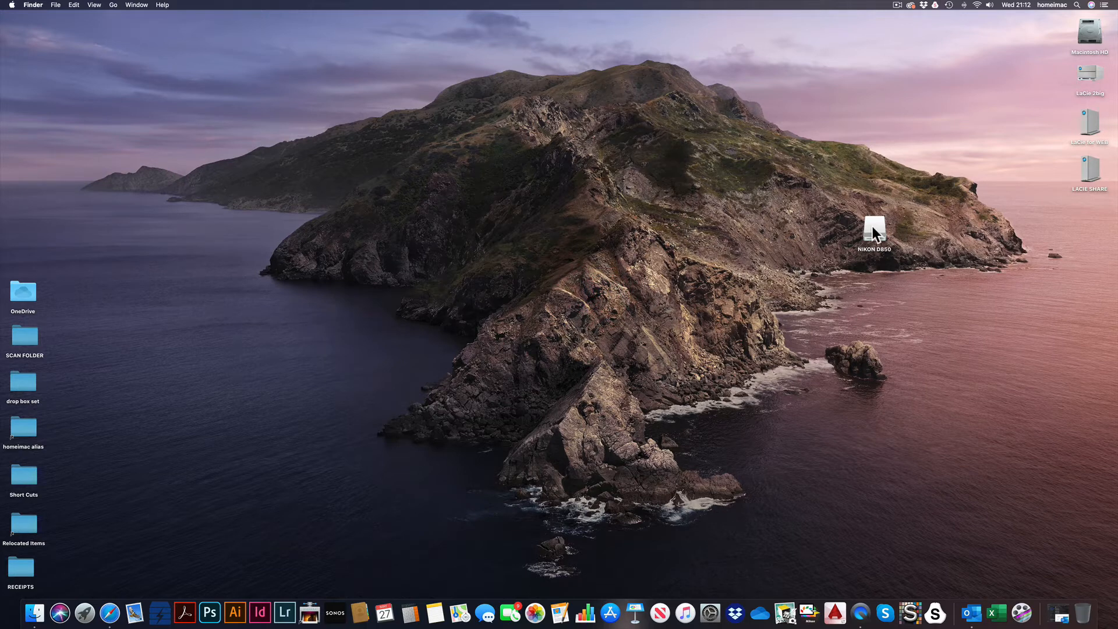
drag(873, 228, 942, 333)
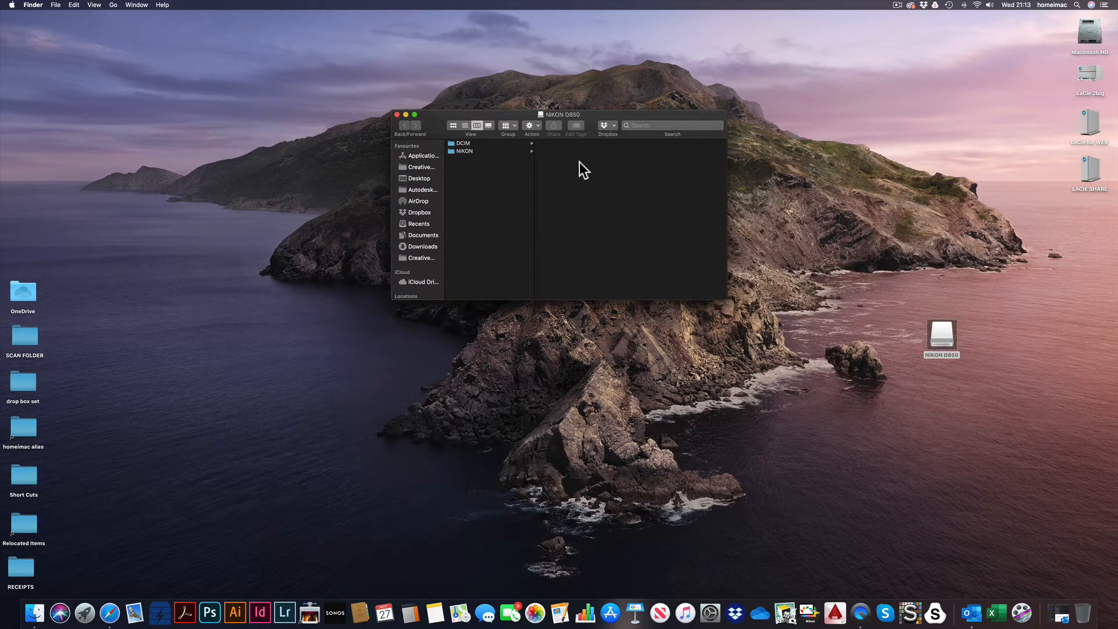
click(531, 142)
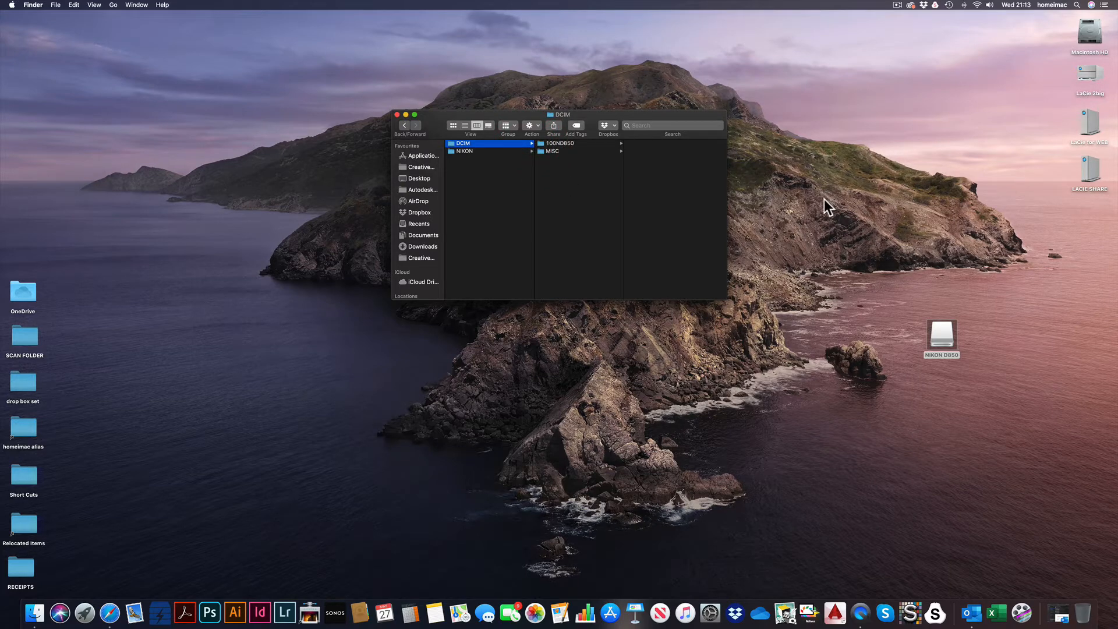
Step: Create a new folder on the desktop and place it in the clear area above the NIKON D850 card
right_click(842, 167)
click(864, 173)
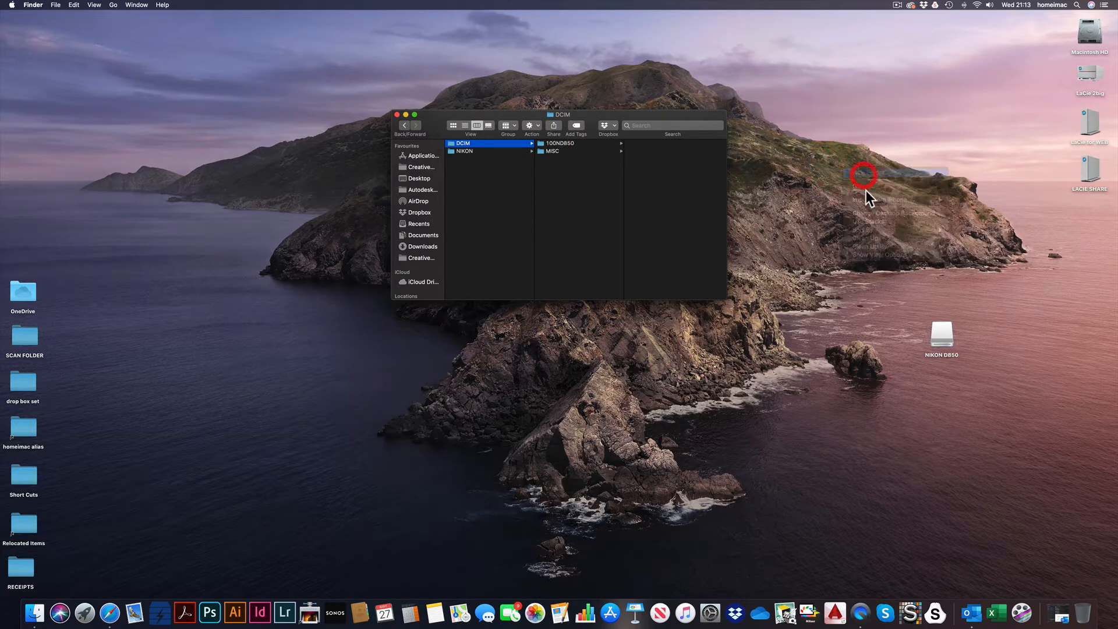
drag(846, 168, 904, 110)
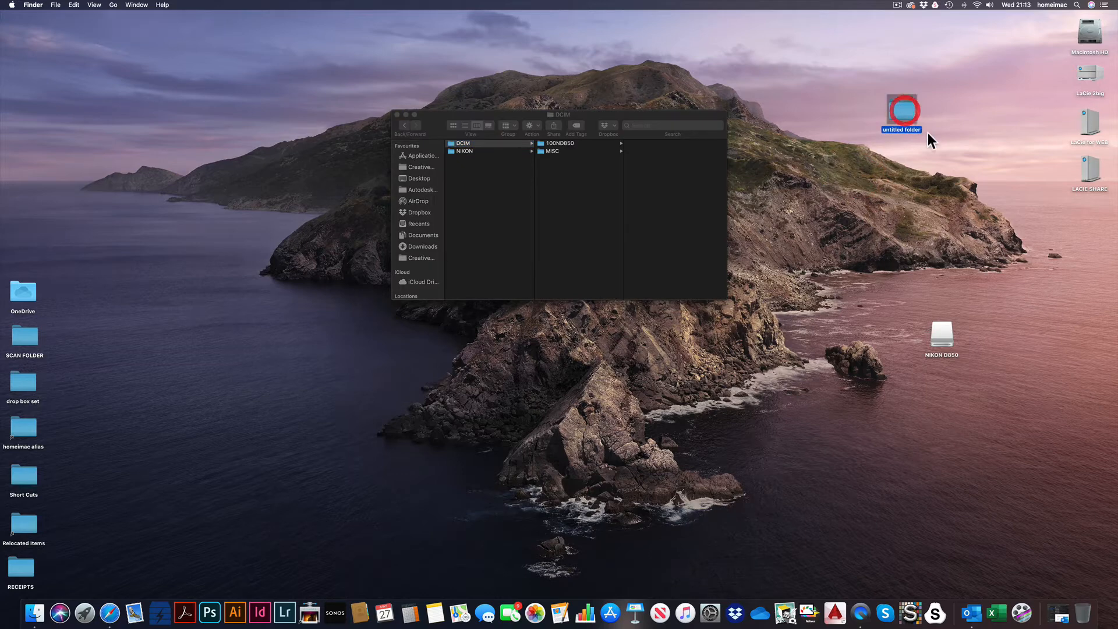
Step: Rename the new desktop folder as "TEST2 may 20"
click(933, 134)
click(910, 129)
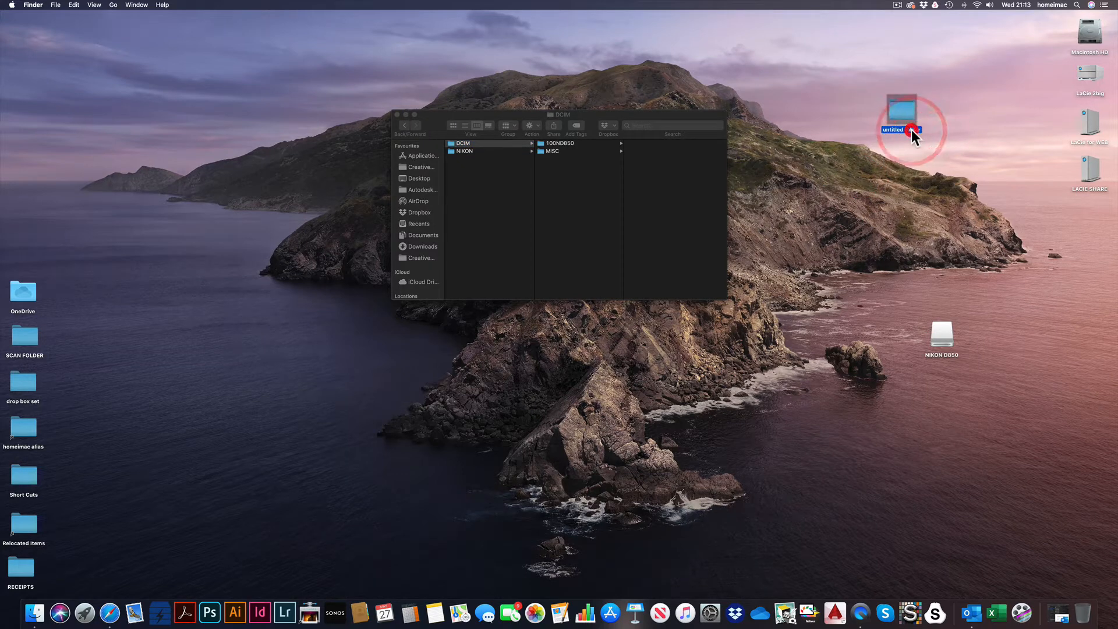
double_click(910, 129)
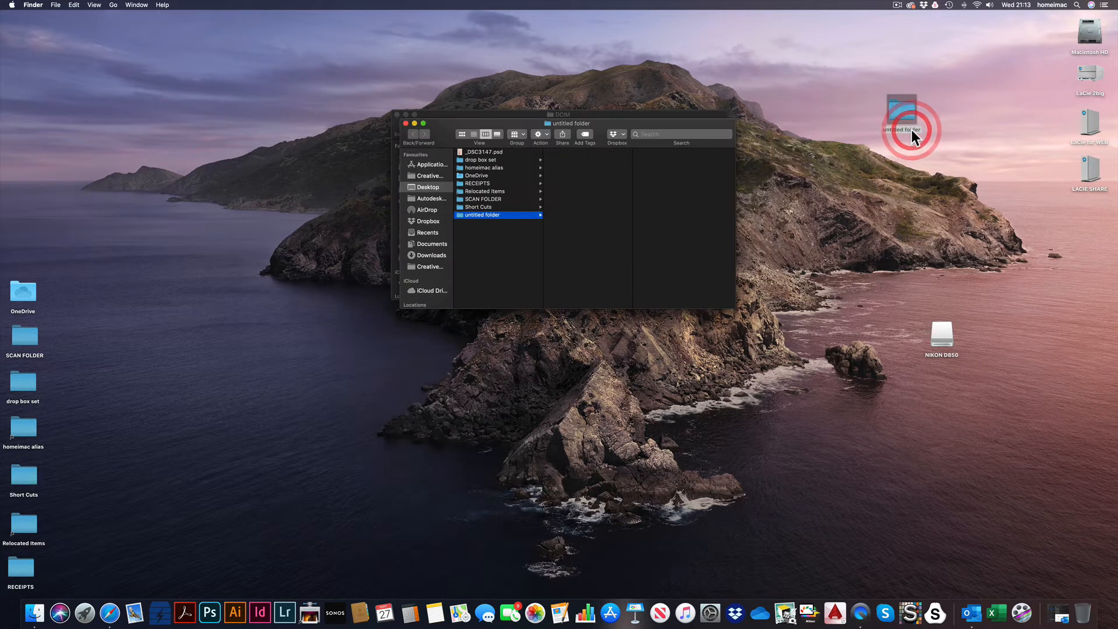
click(405, 123)
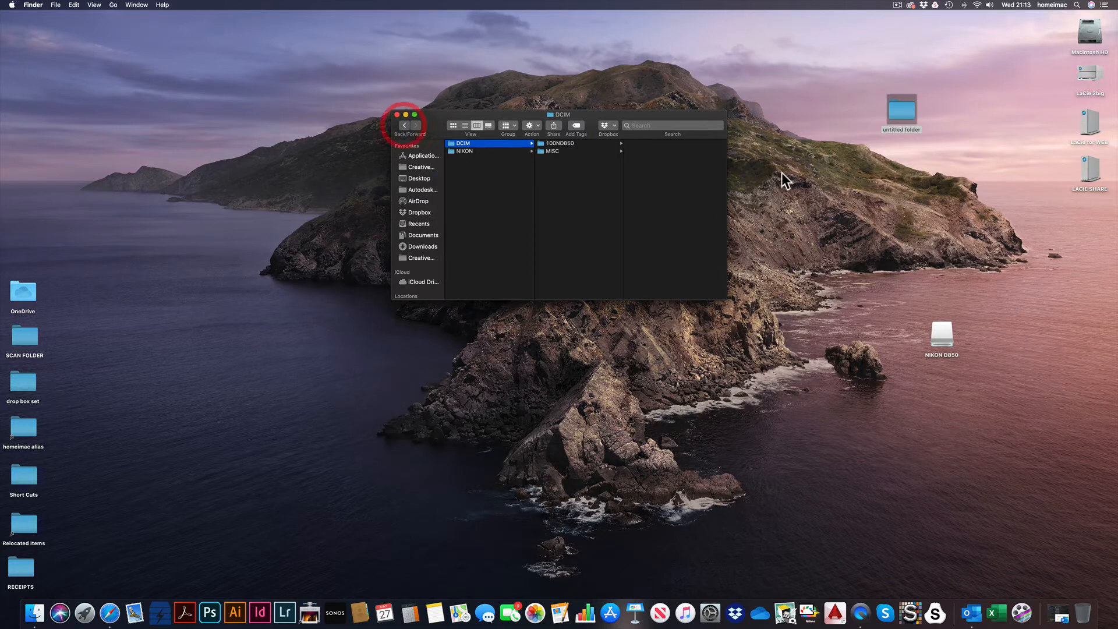
click(897, 131)
click(897, 130)
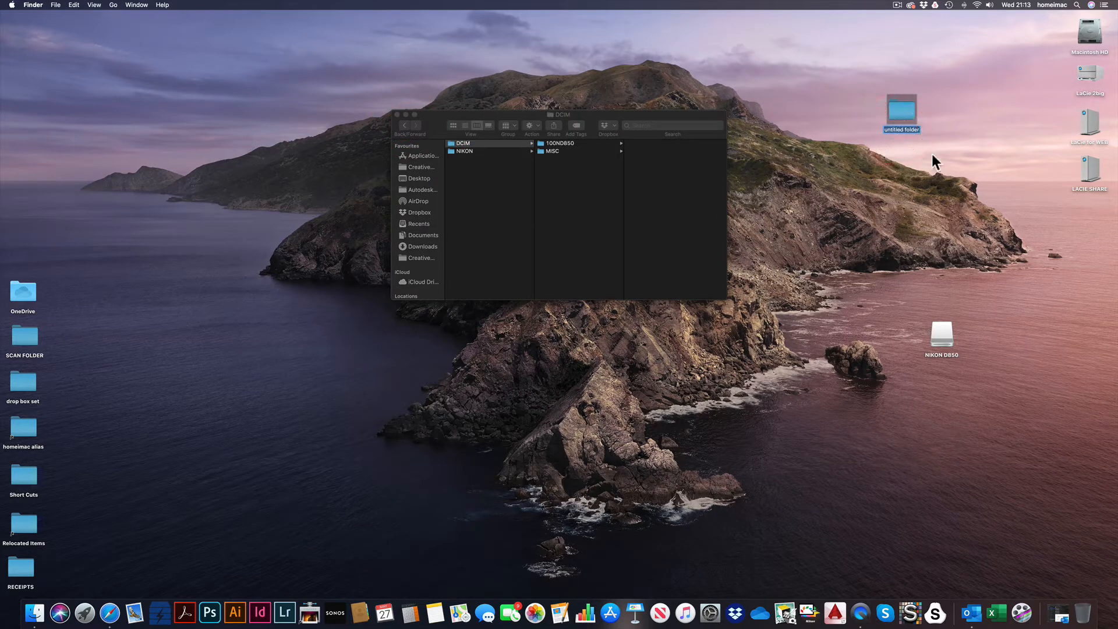
text(TEST2 may 20)
click(903, 180)
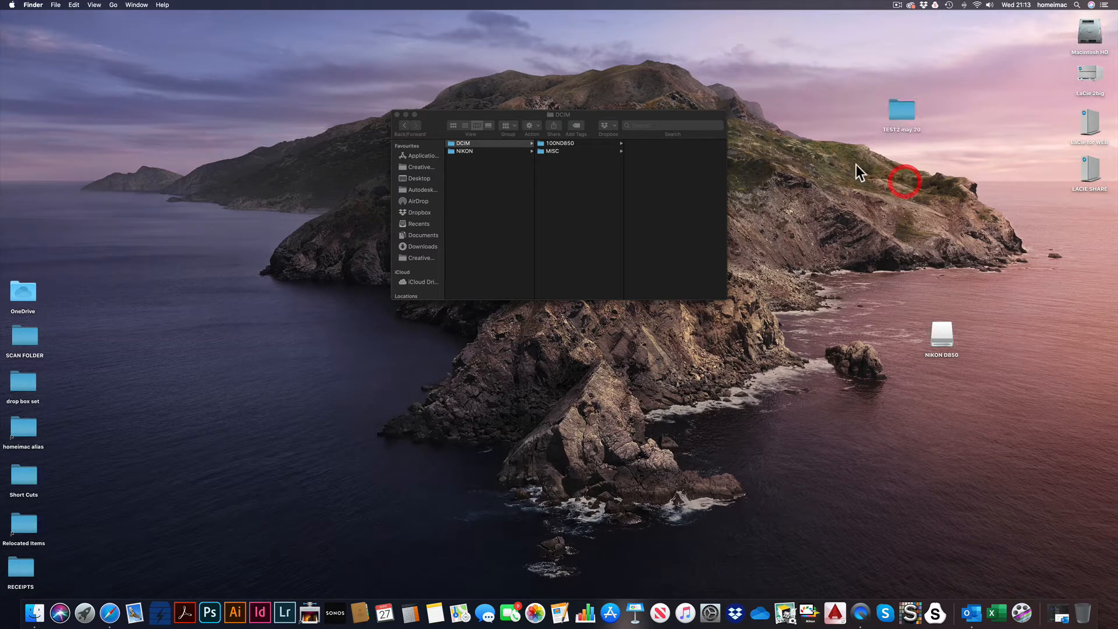
Step: Copy all the NEF files, _DSC1954 to _DSC1963, from the card's 100ND850 folder into the desktop folder TEST2 may 20
click(621, 143)
click(620, 143)
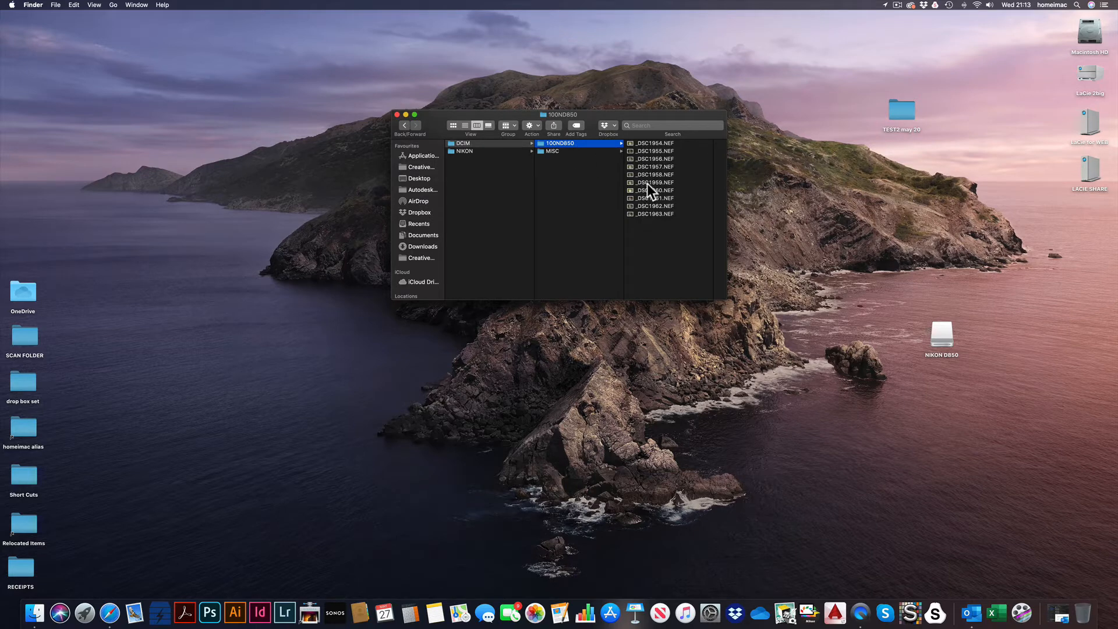
drag(672, 244, 648, 143)
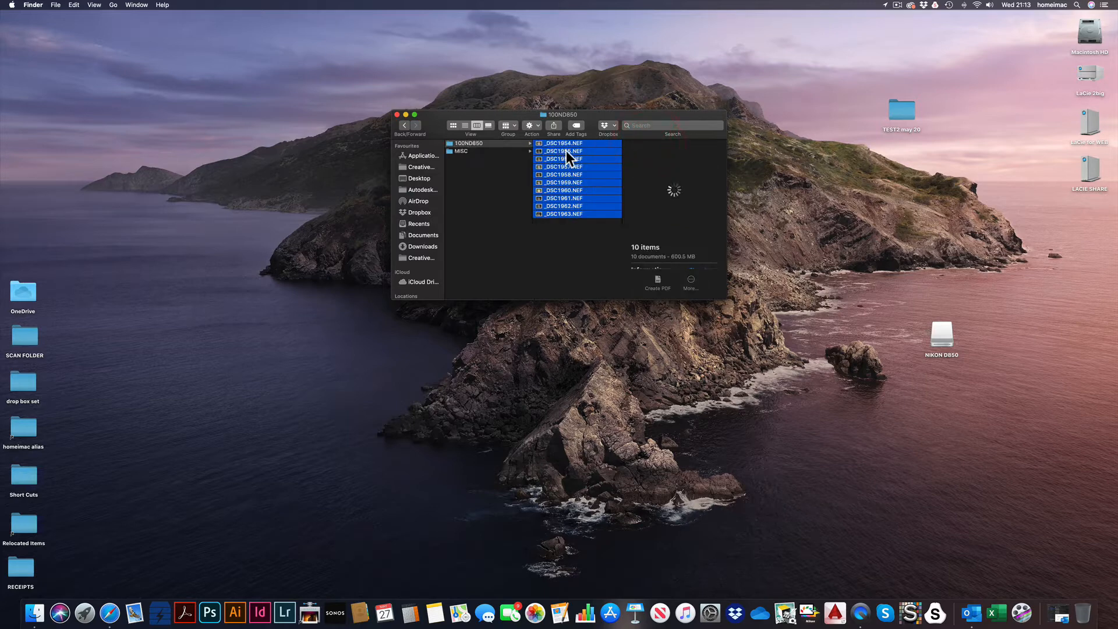
drag(538, 143, 899, 118)
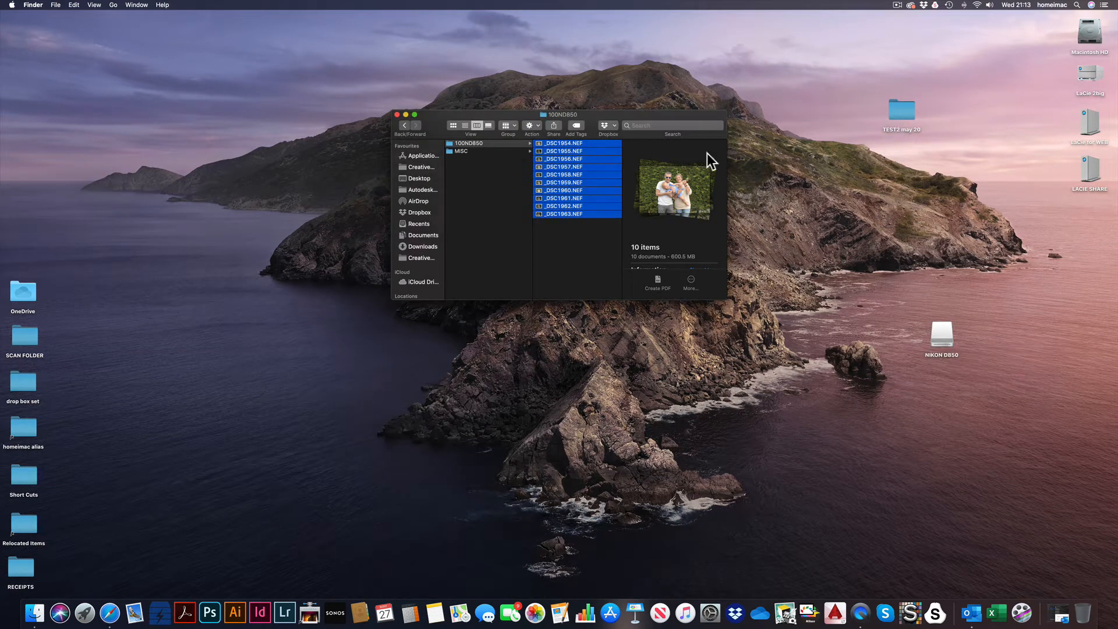
Step: Close the card's window and eject the NIKON D850 card
click(571, 232)
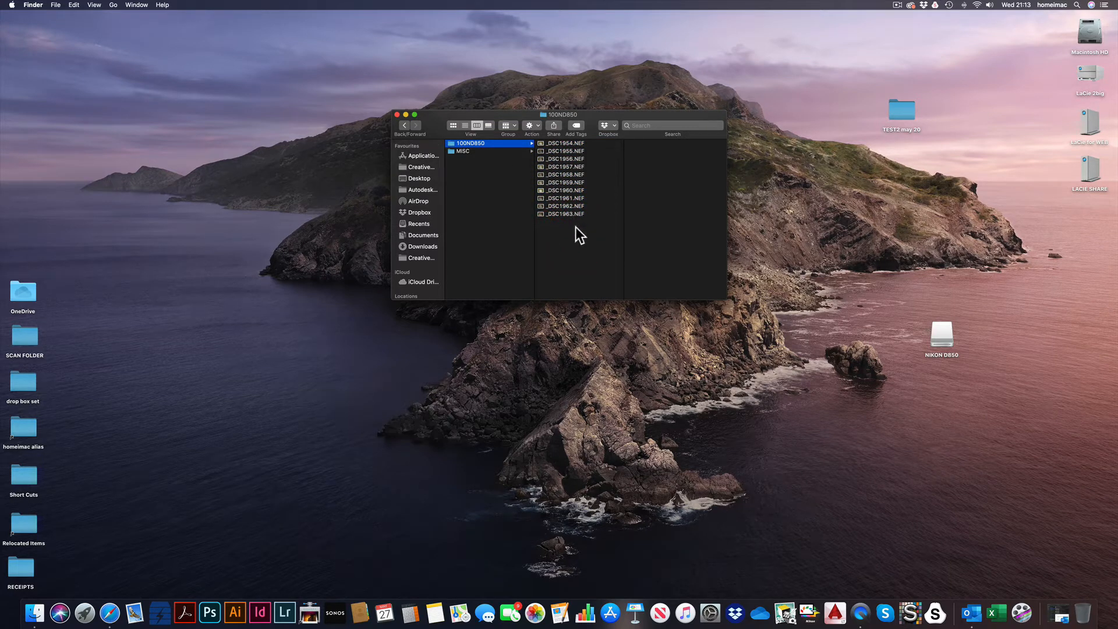
drag(575, 227, 563, 142)
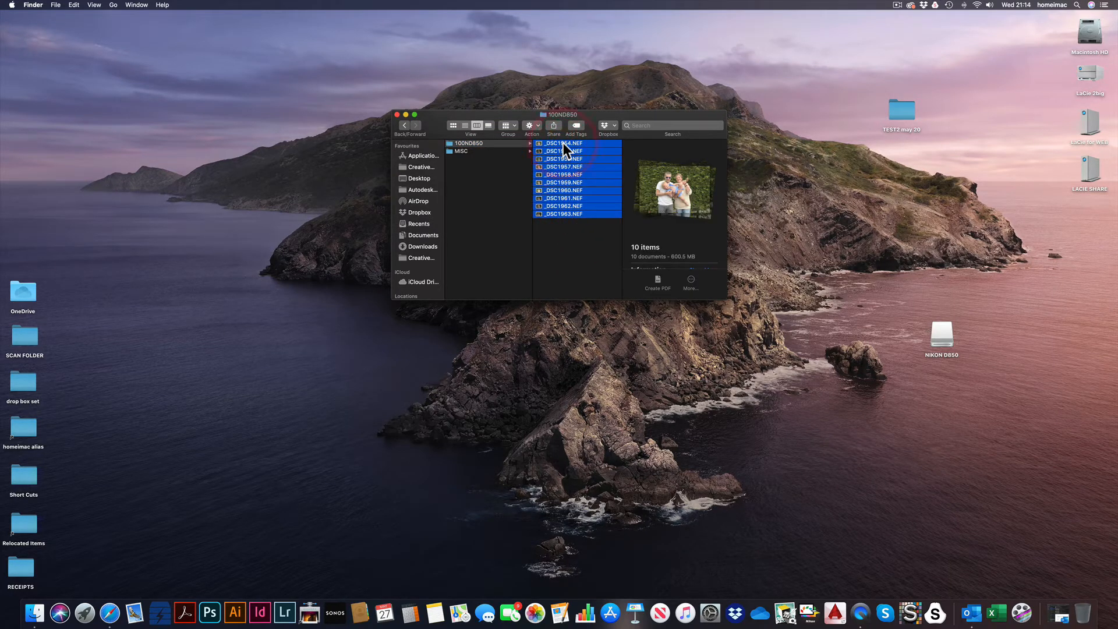
click(486, 201)
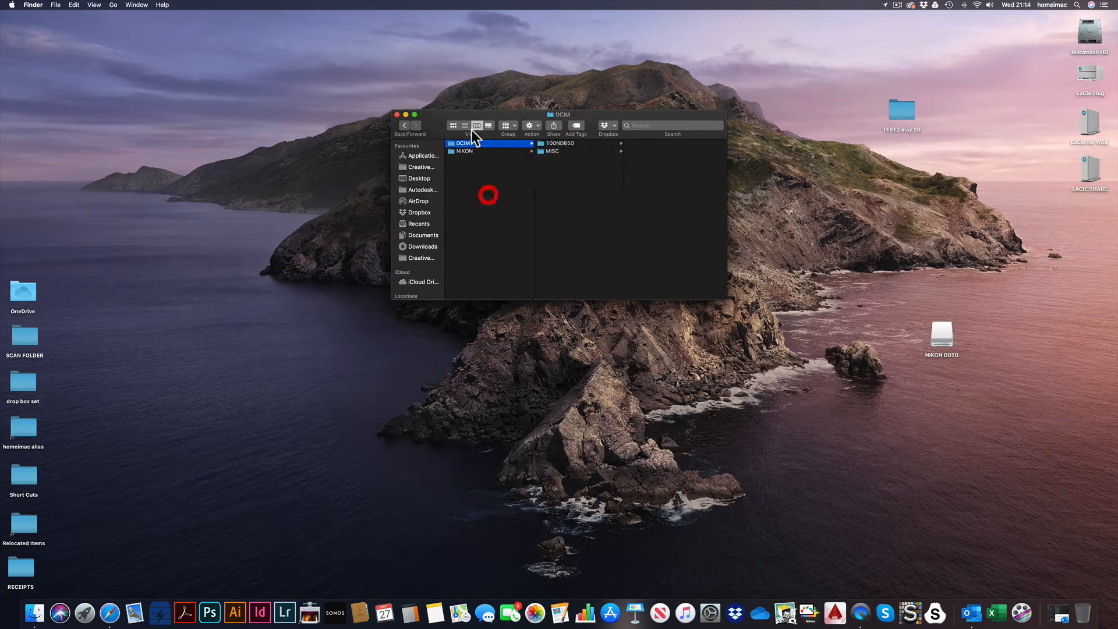
click(398, 115)
right_click(949, 348)
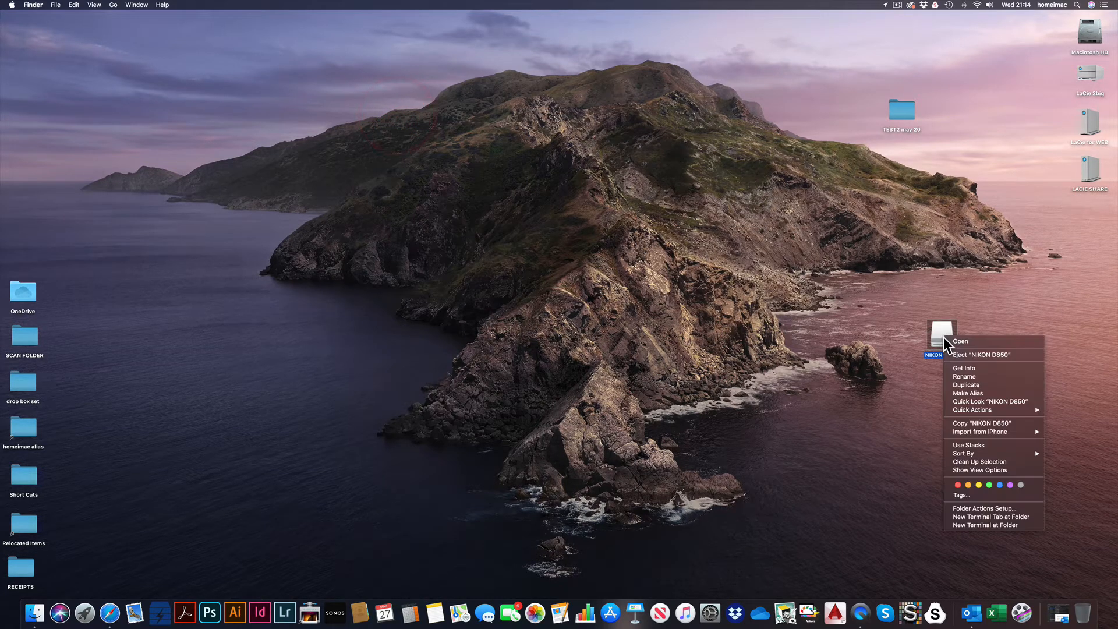
click(972, 358)
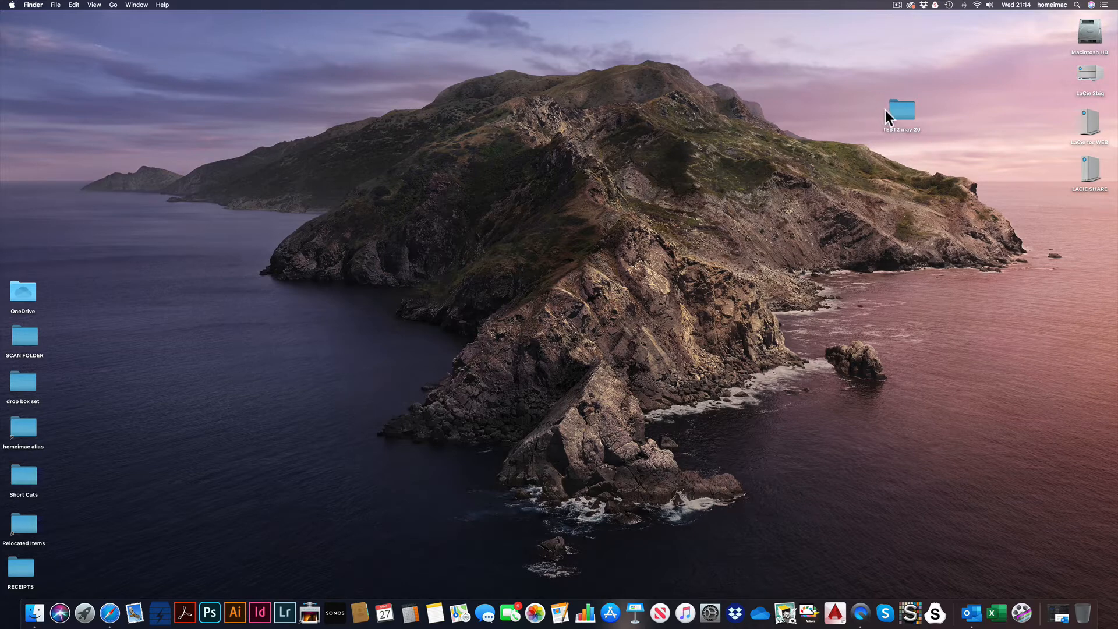
Step: Copy the TEST2 may 20 folder into the NIKON folder inside PHOTOS on the LACIE SHARE drive
double_click(1089, 172)
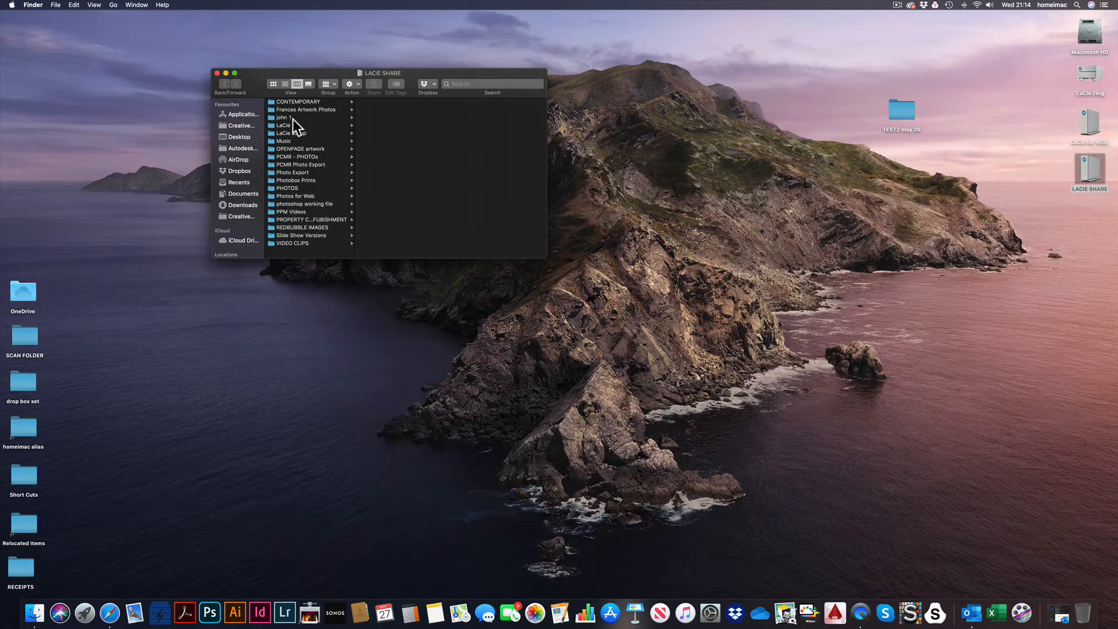
click(351, 188)
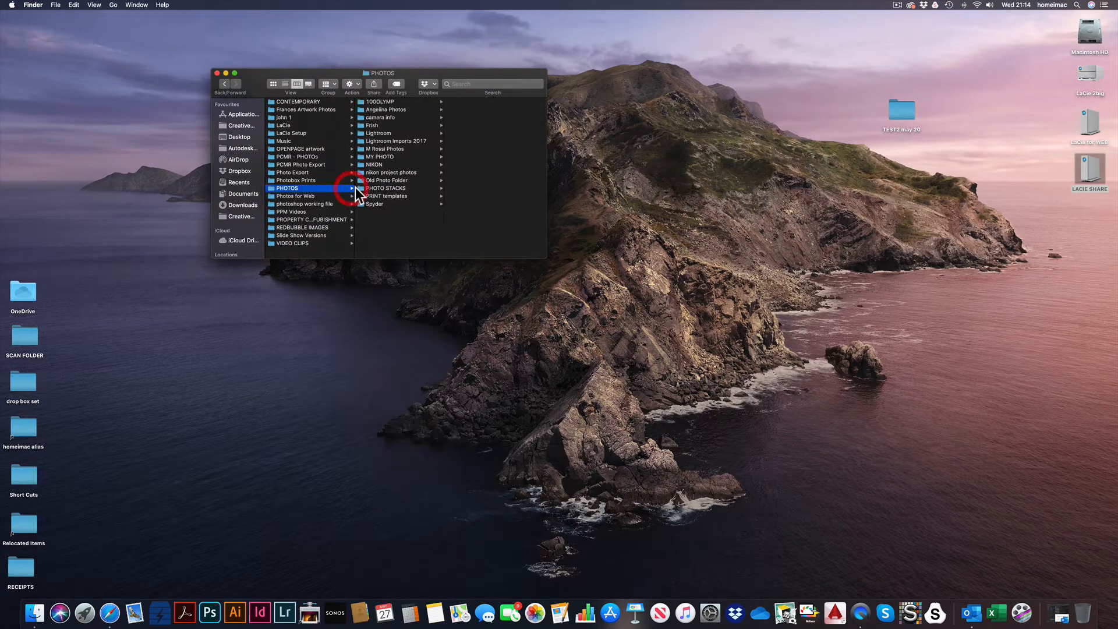
click(442, 166)
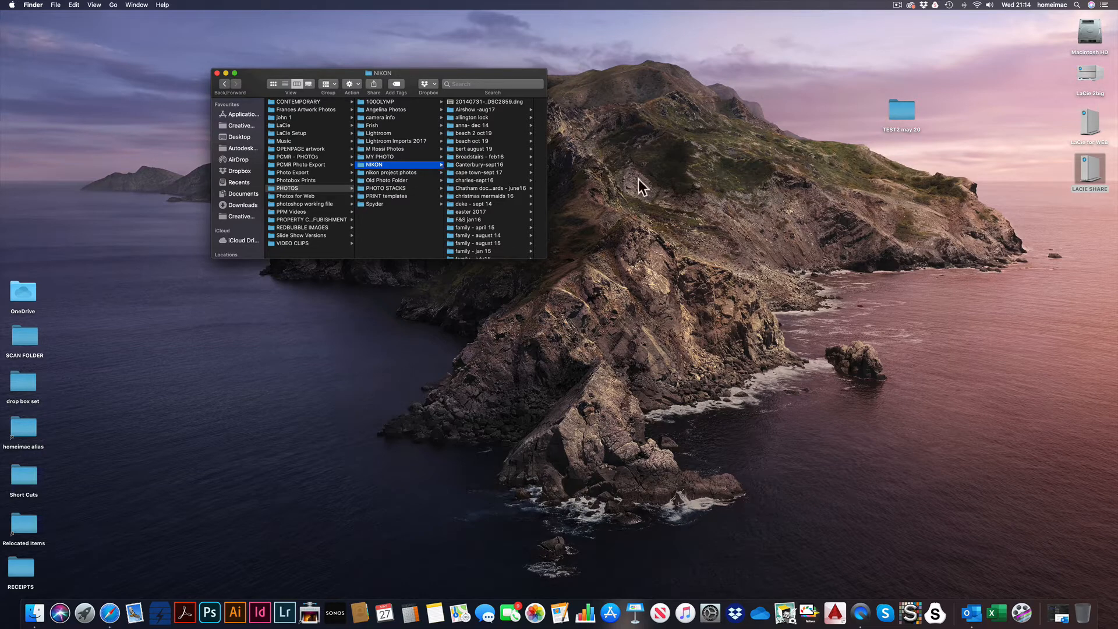
drag(565, 146, 526, 149)
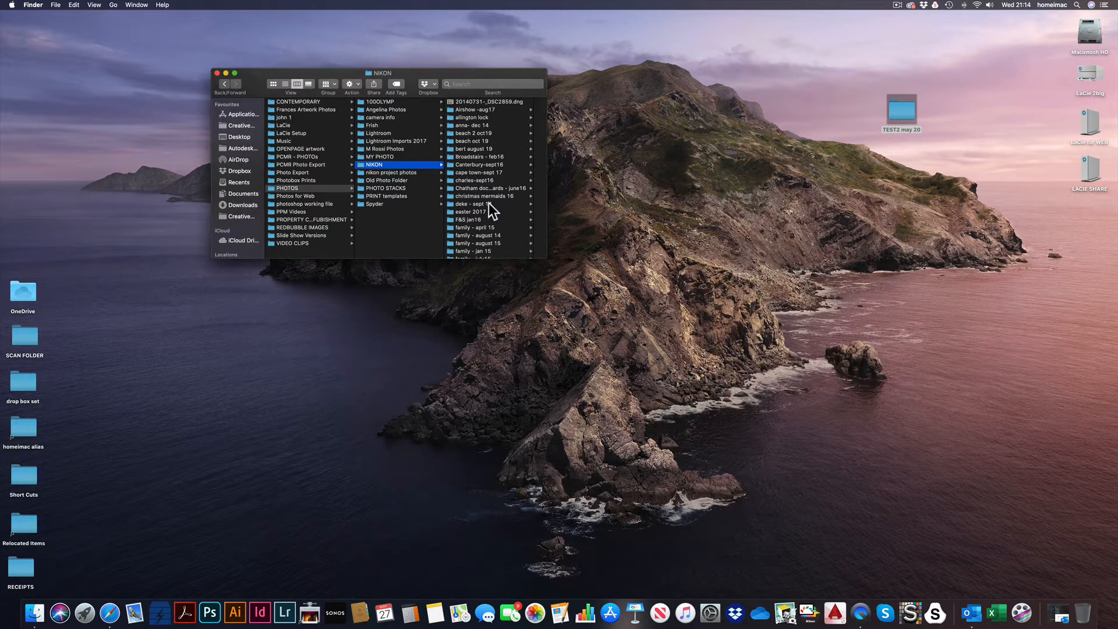
Step: Look for the copied TEST2 may 20 folder in the NIKON folder's list and close the drive's window
scroll(488, 202, down, 5)
scroll(488, 202, down, 10)
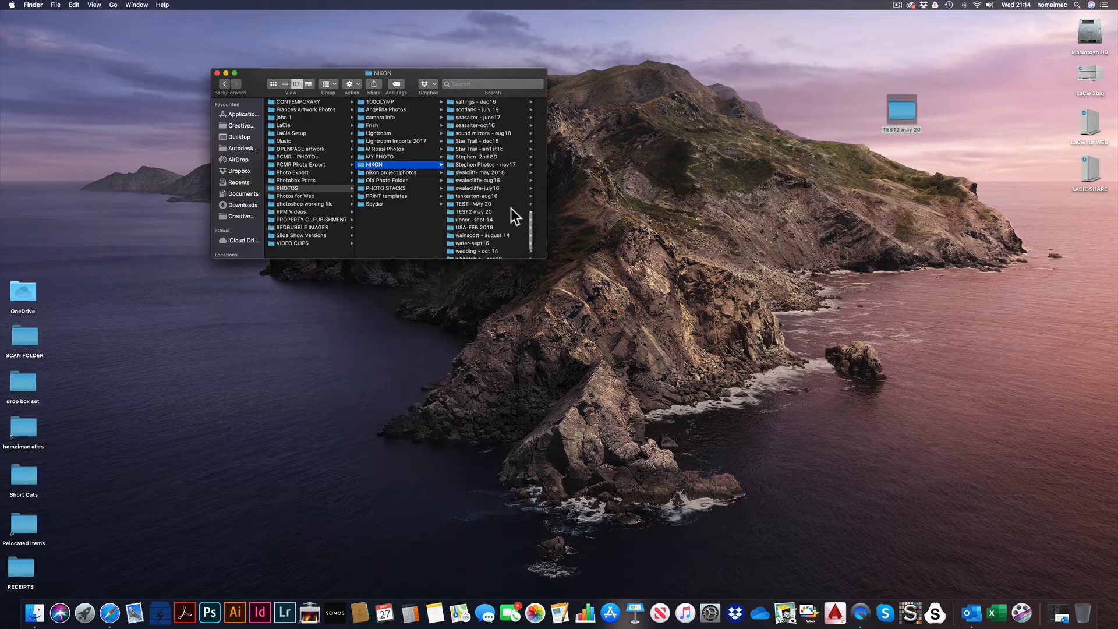
click(601, 213)
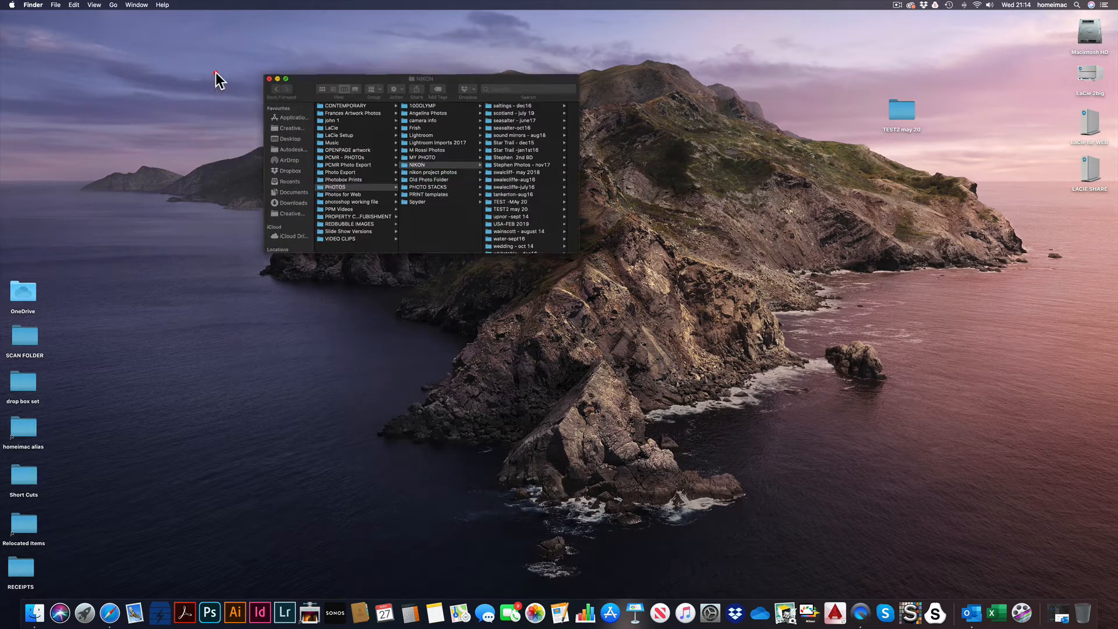
click(216, 74)
click(539, 233)
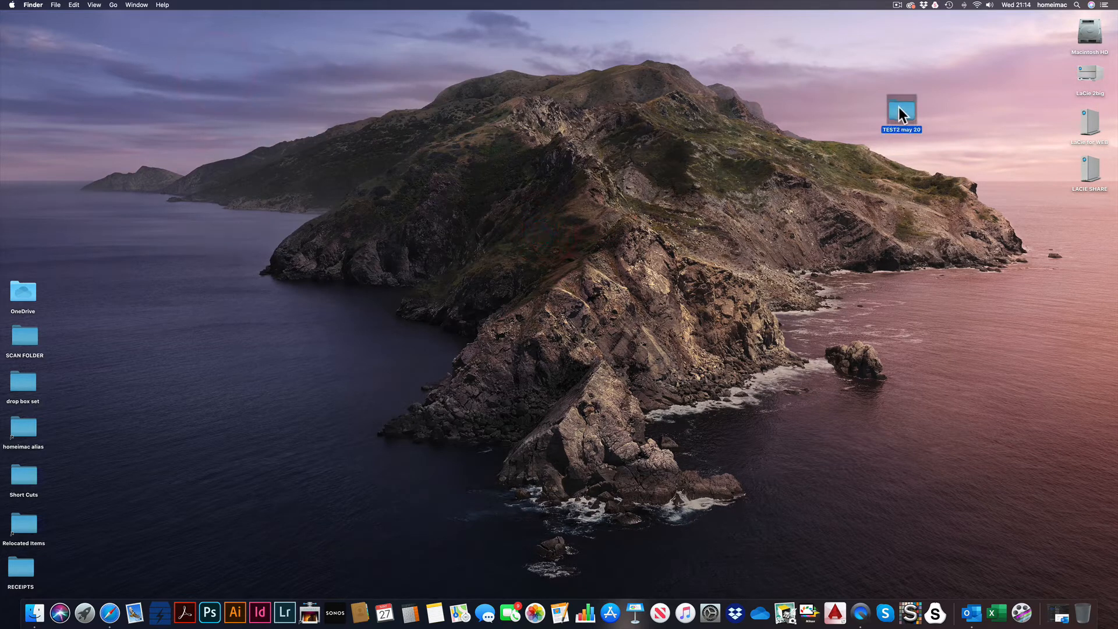
Step: Move the desktop copy of the TEST2 may 20 folder to the Bin and empty the Bin
drag(899, 111, 1083, 218)
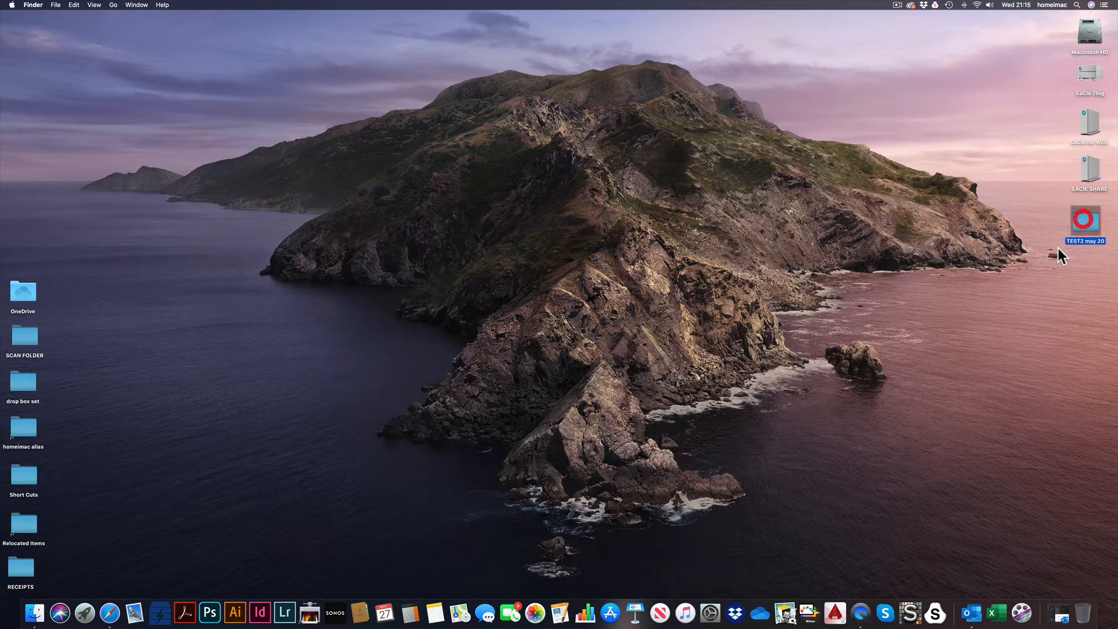
click(1060, 275)
drag(1073, 212, 1077, 401)
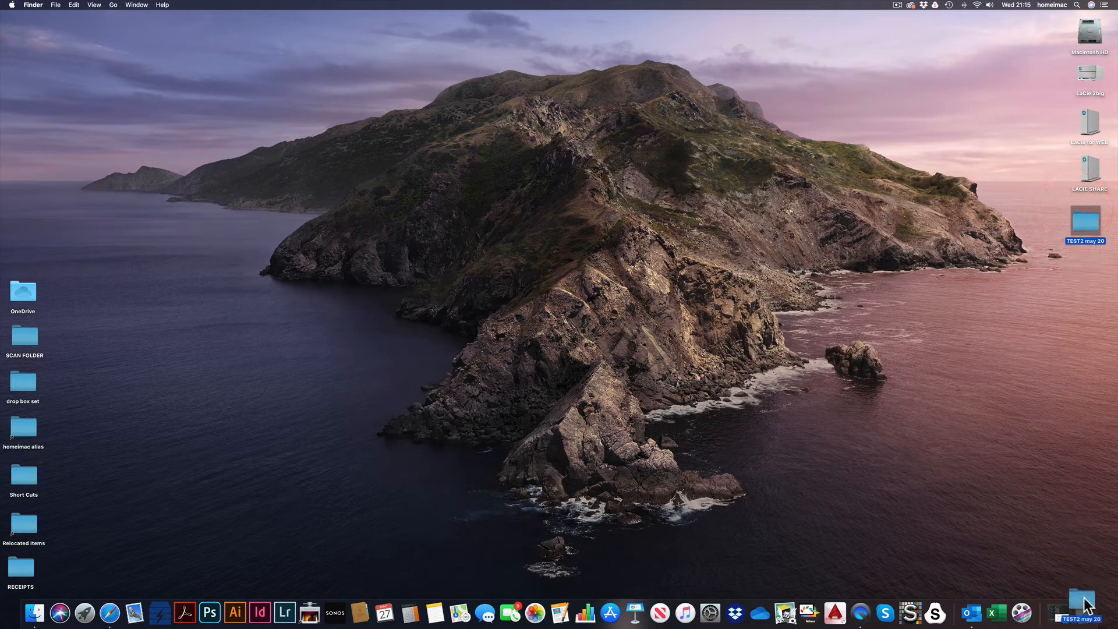
drag(1086, 606, 1086, 622)
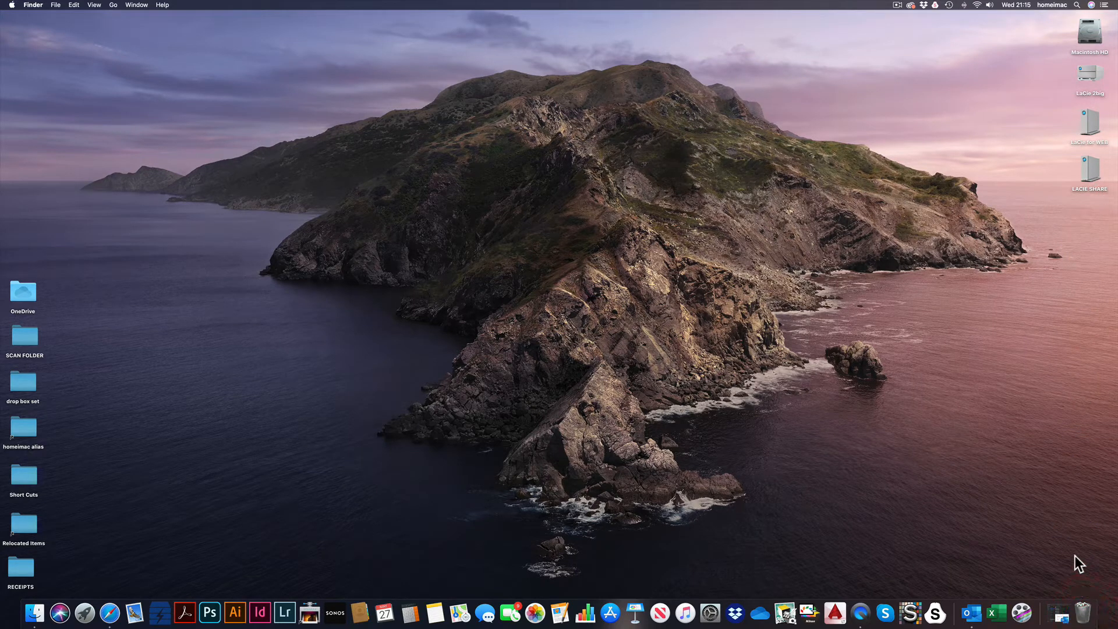
right_click(1080, 596)
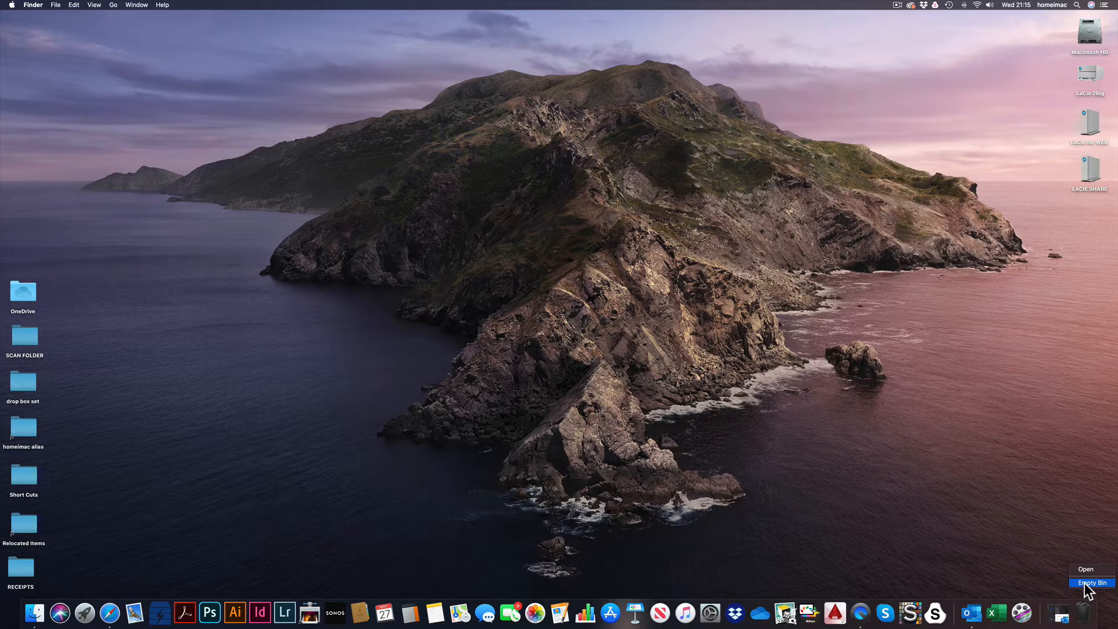
click(1084, 583)
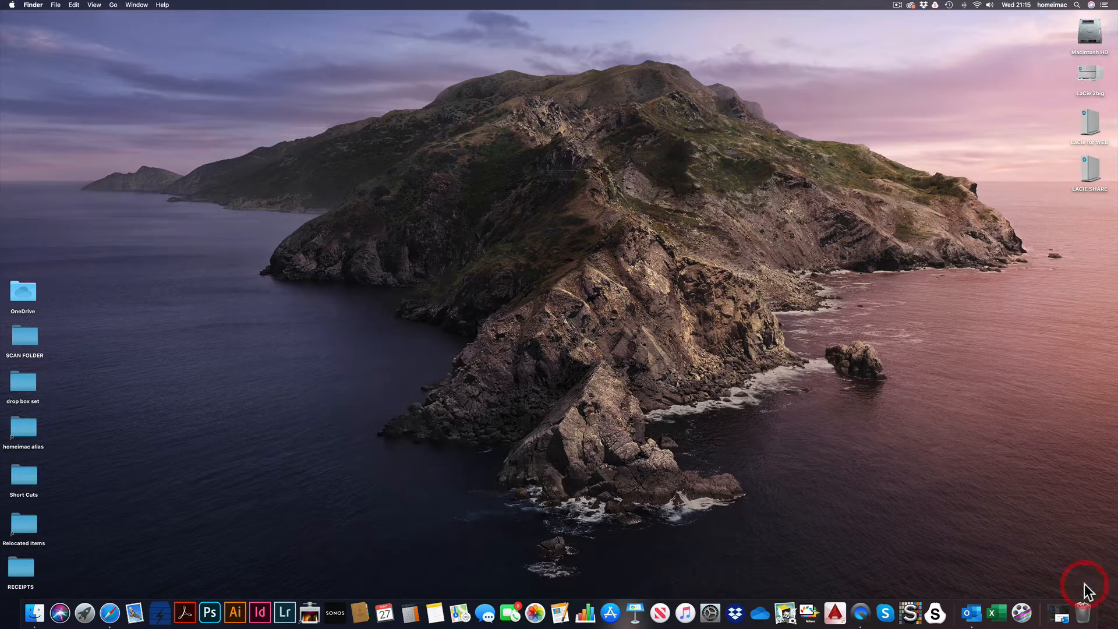
click(626, 193)
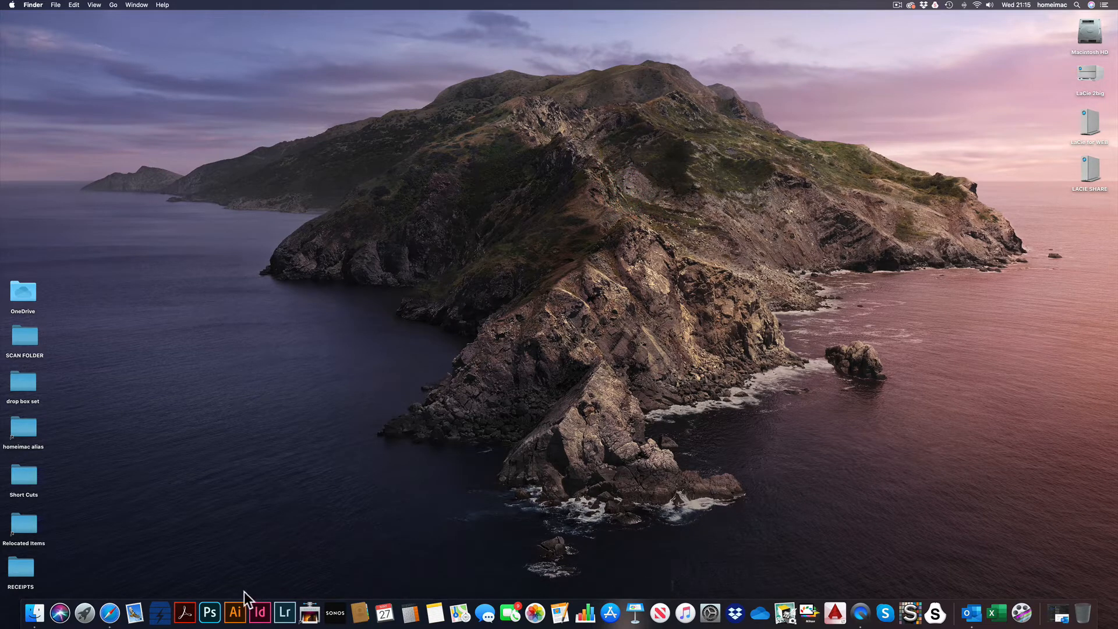
Step: Open Lightroom Classic and switch from the Develop module to the Library module
click(285, 613)
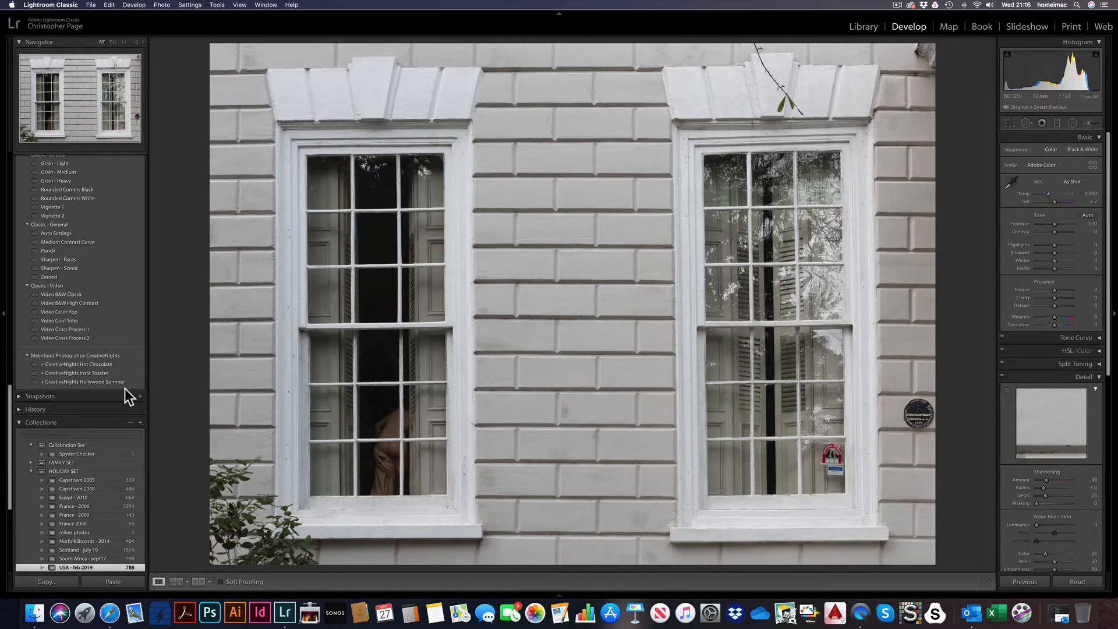
scroll(124, 389, up, 5)
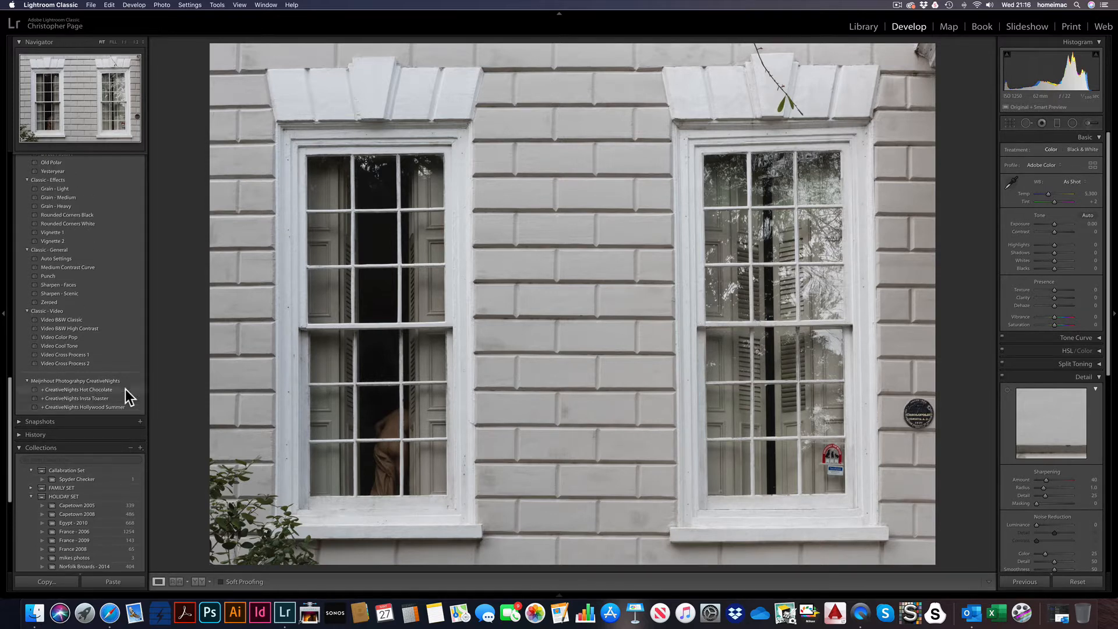
scroll(125, 389, up, 10)
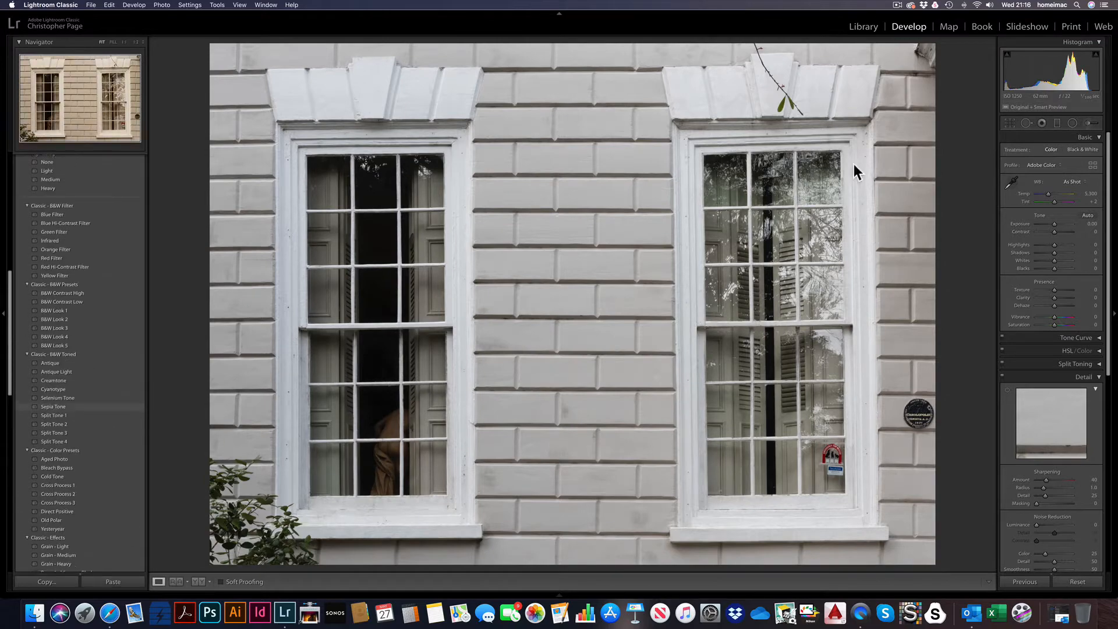
click(864, 27)
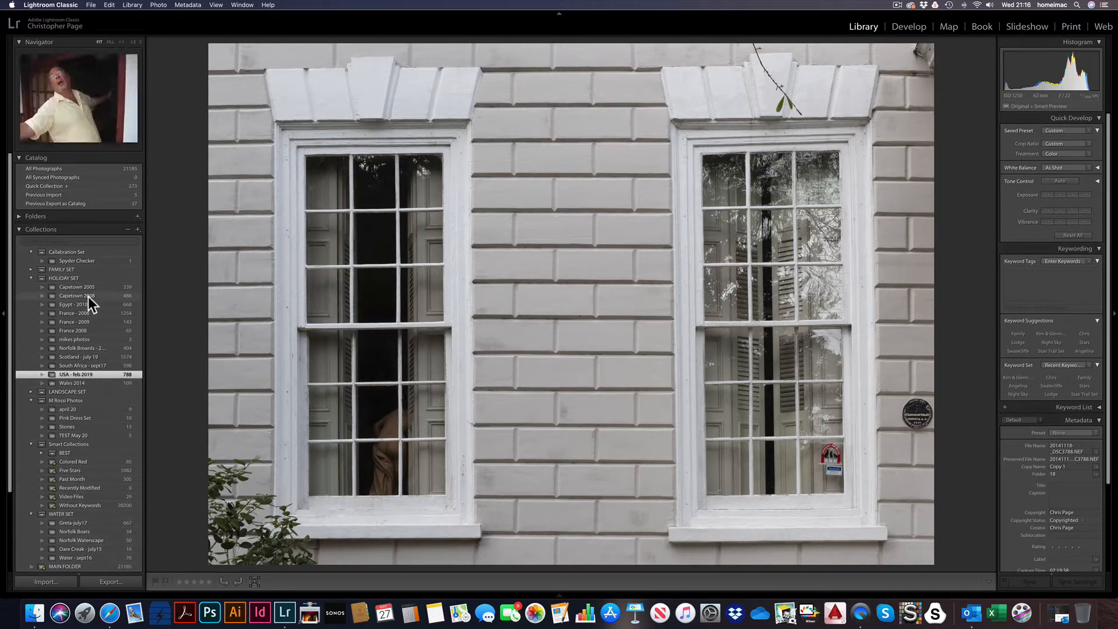
Step: Collapse the four expanded collection sets from HOLIDAY SET down to WATER SET in the Collections list
click(30, 277)
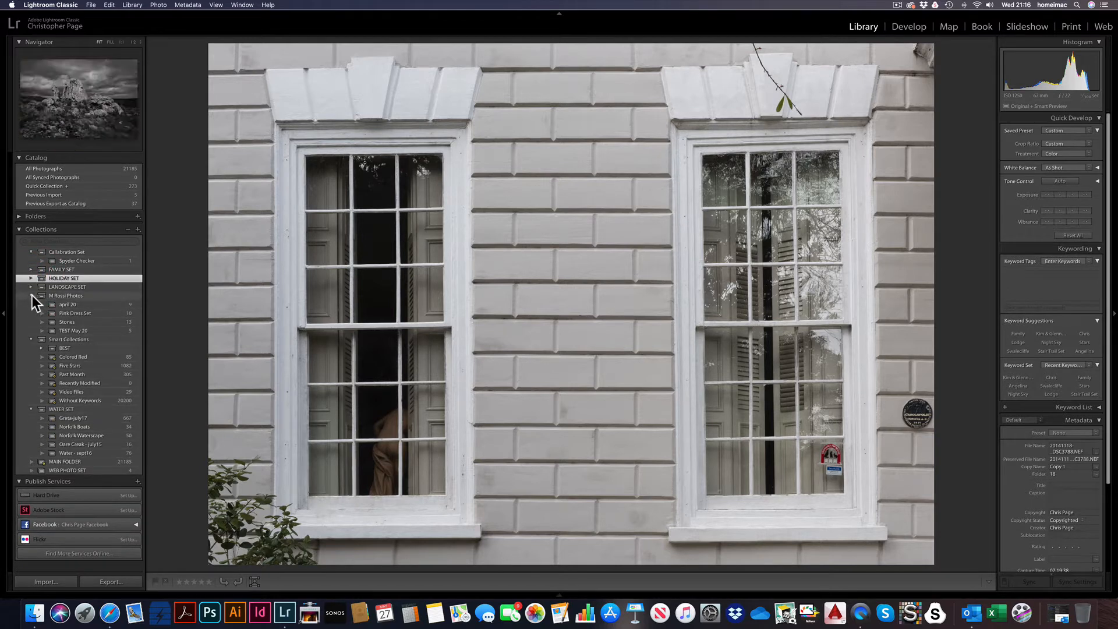
click(32, 296)
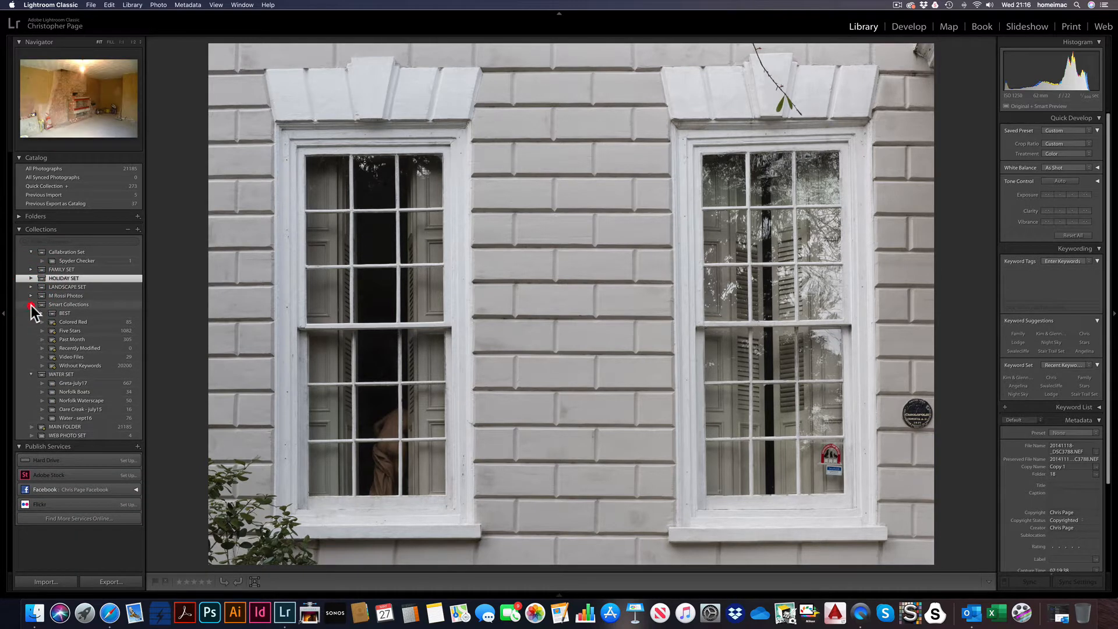
click(30, 304)
click(31, 313)
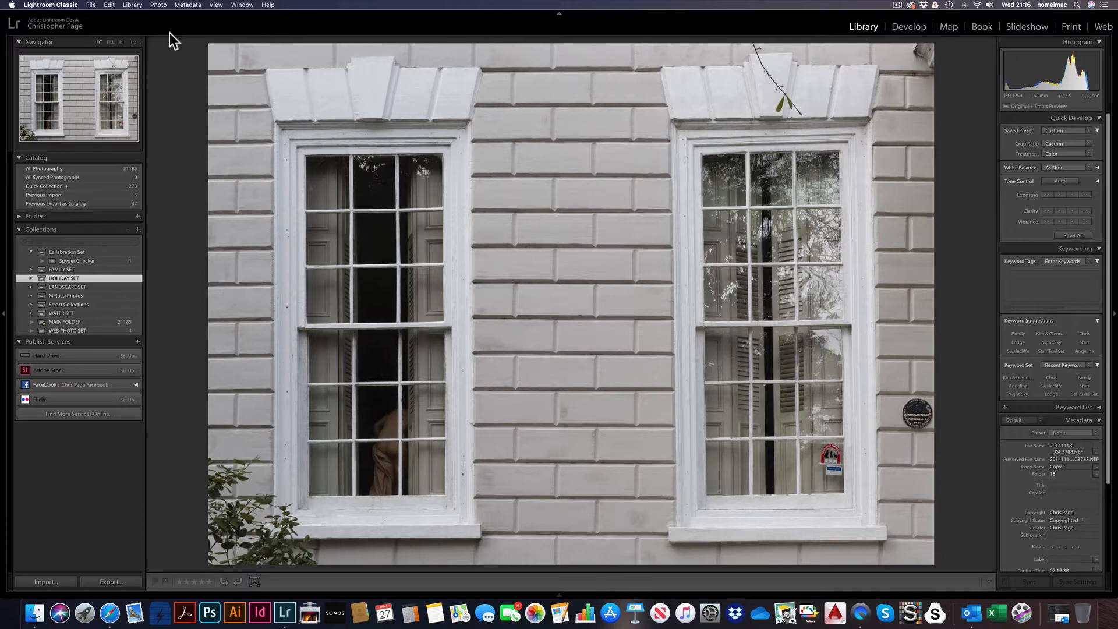
Step: Start a photo import with the TEST2 may 20 folder, in PHOTOS/NIKON on LACIE SHARE, as the source
click(91, 5)
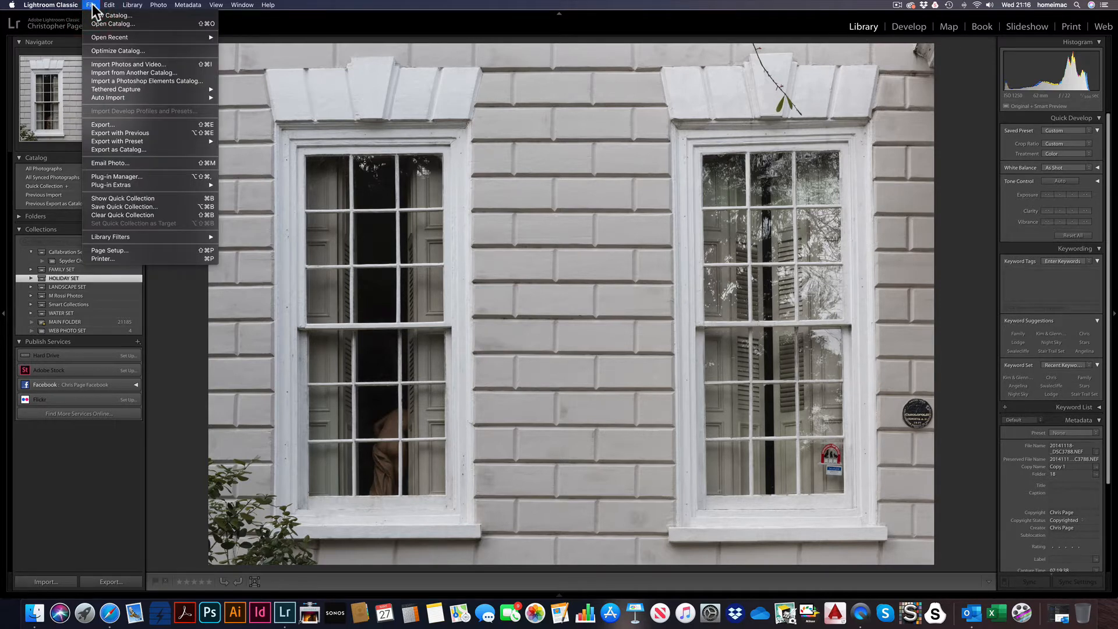
click(101, 64)
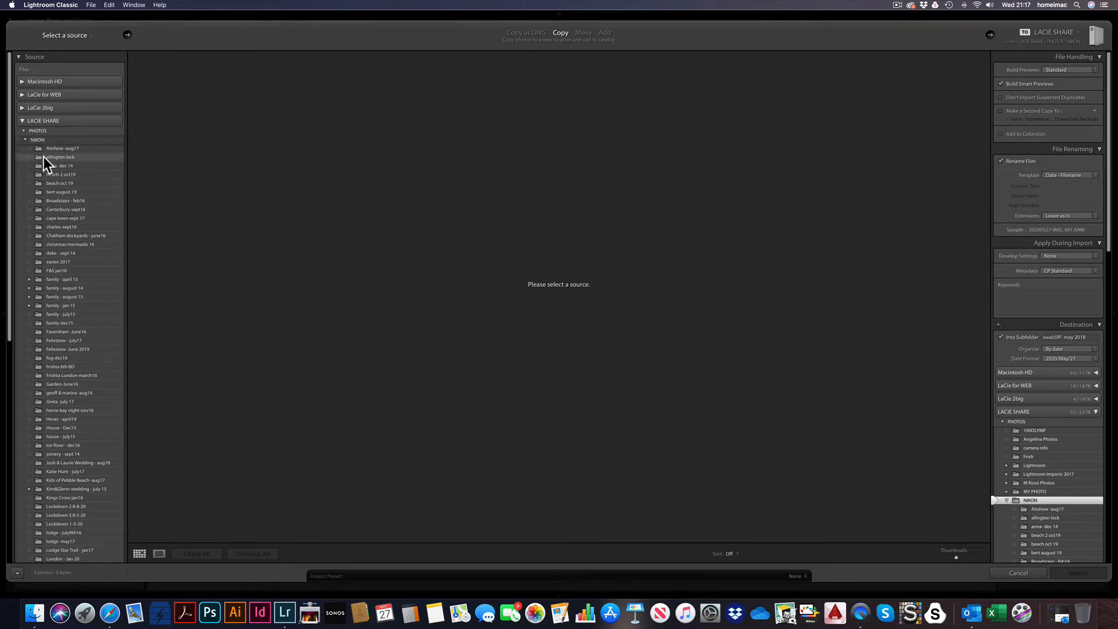
scroll(54, 173, up, 1)
scroll(54, 173, down, 1)
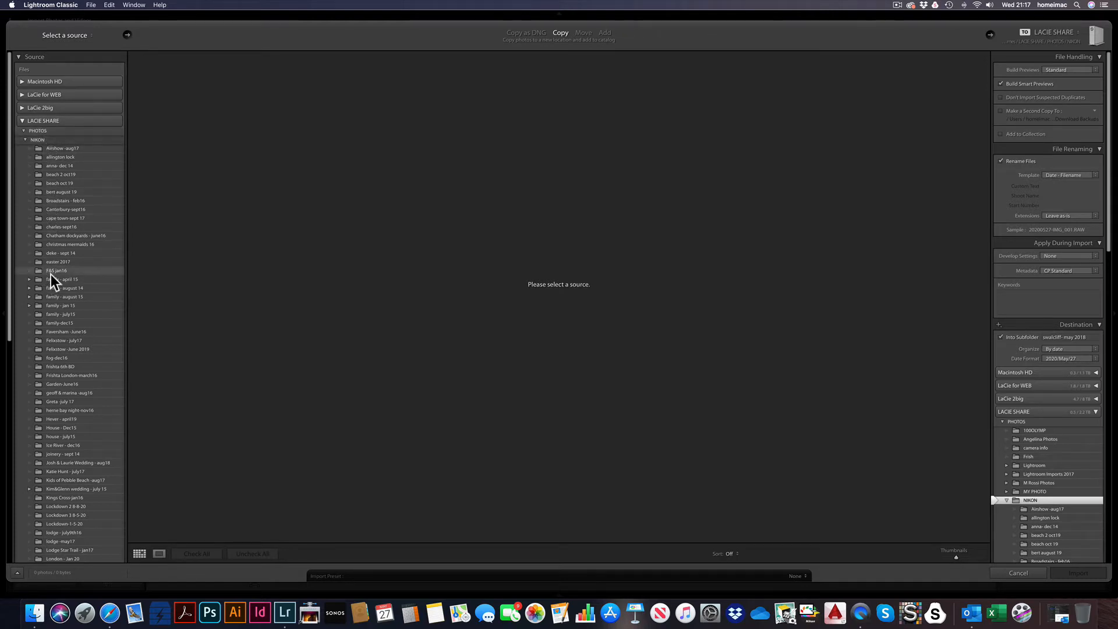
scroll(50, 274, down, 3)
scroll(51, 274, down, 4)
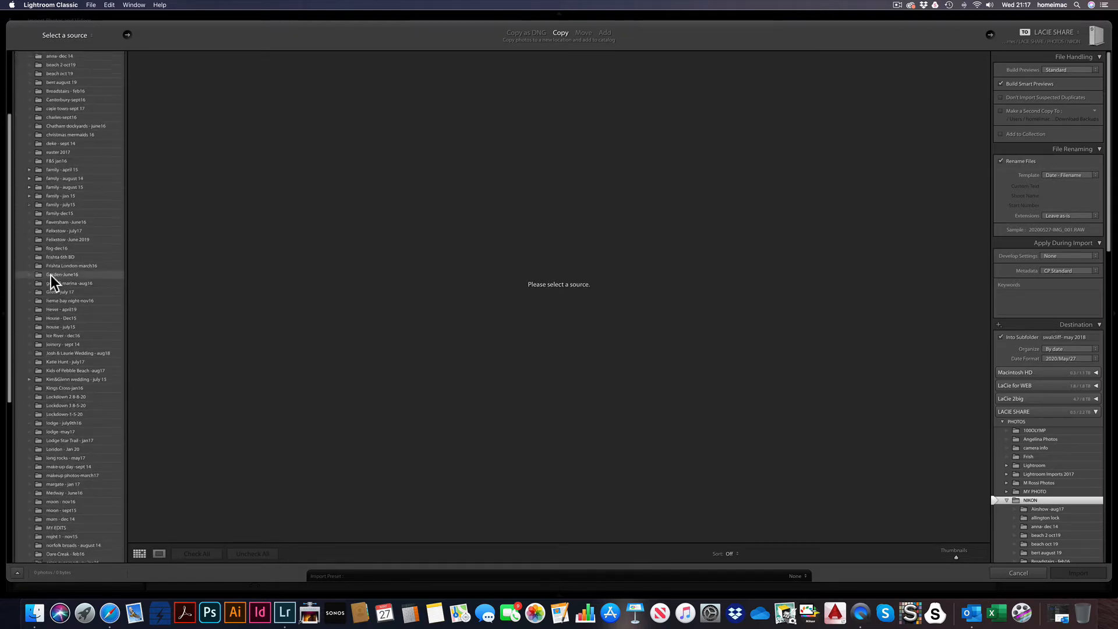
scroll(51, 275, down, 5)
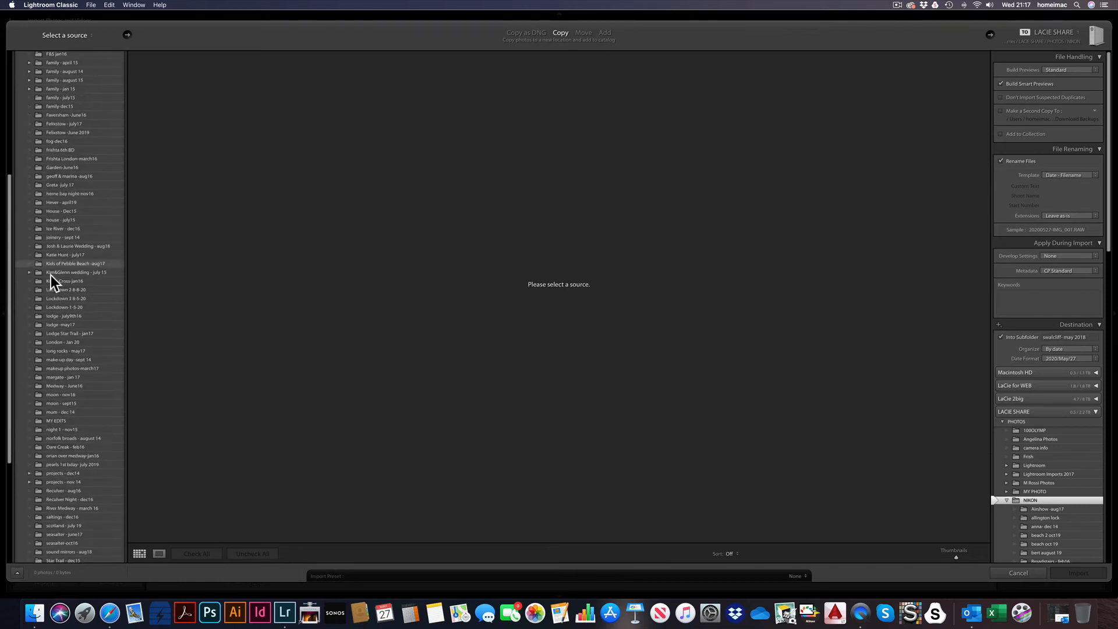
scroll(51, 275, down, 2)
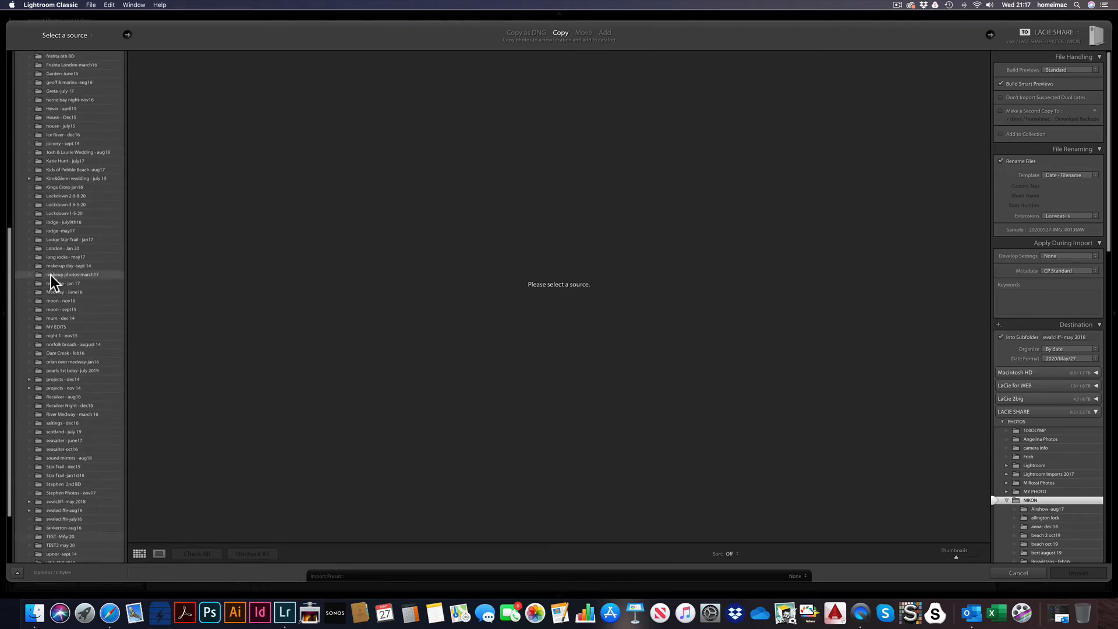
scroll(50, 274, down, 1)
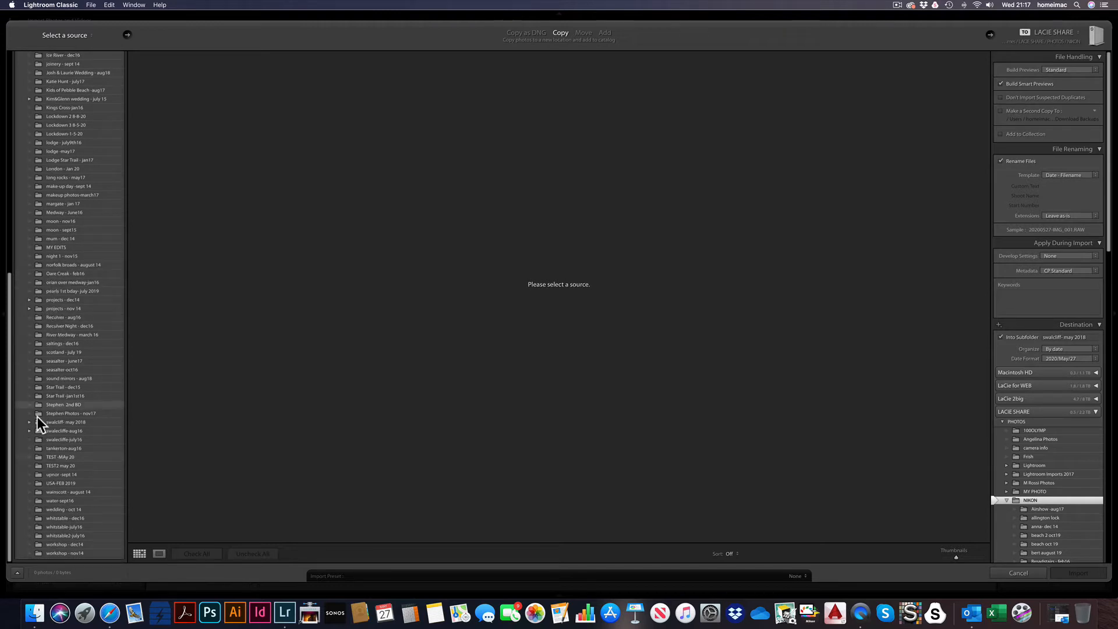
click(54, 466)
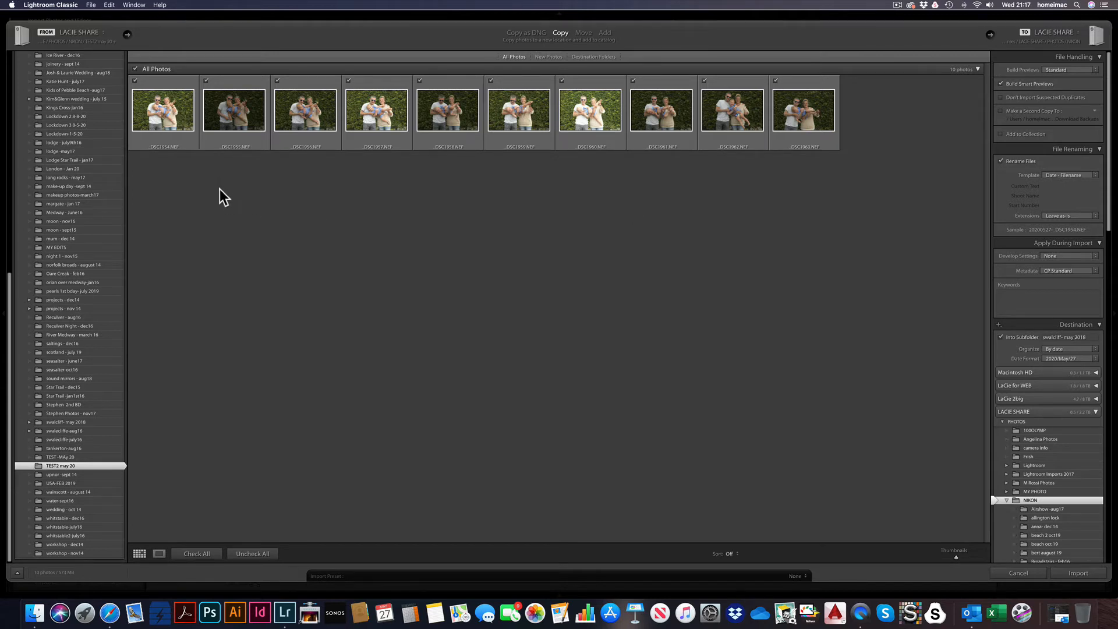
Step: Select all ten photos in the TEST2 may 20 folder, import them as copies and dismiss the Smart Previews notice
click(166, 84)
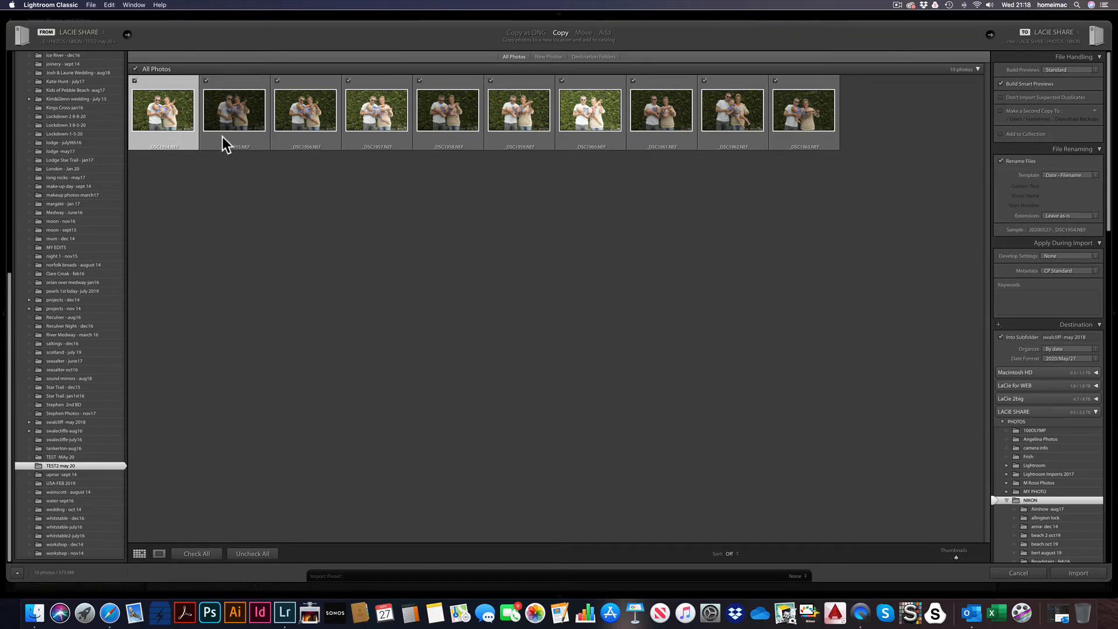
shift+click(826, 139)
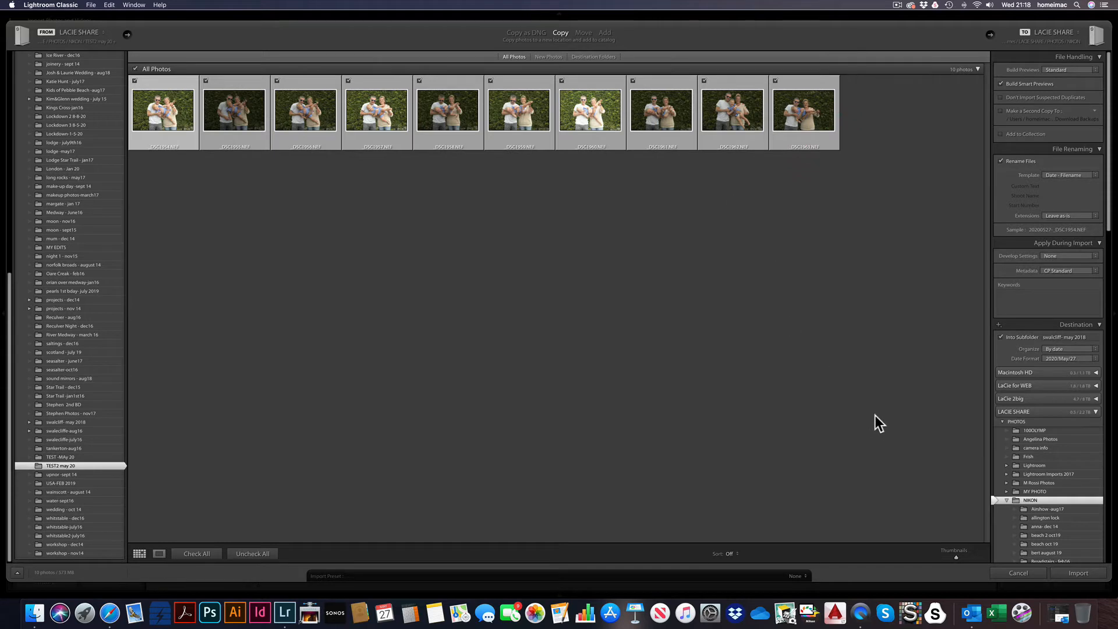
click(1078, 573)
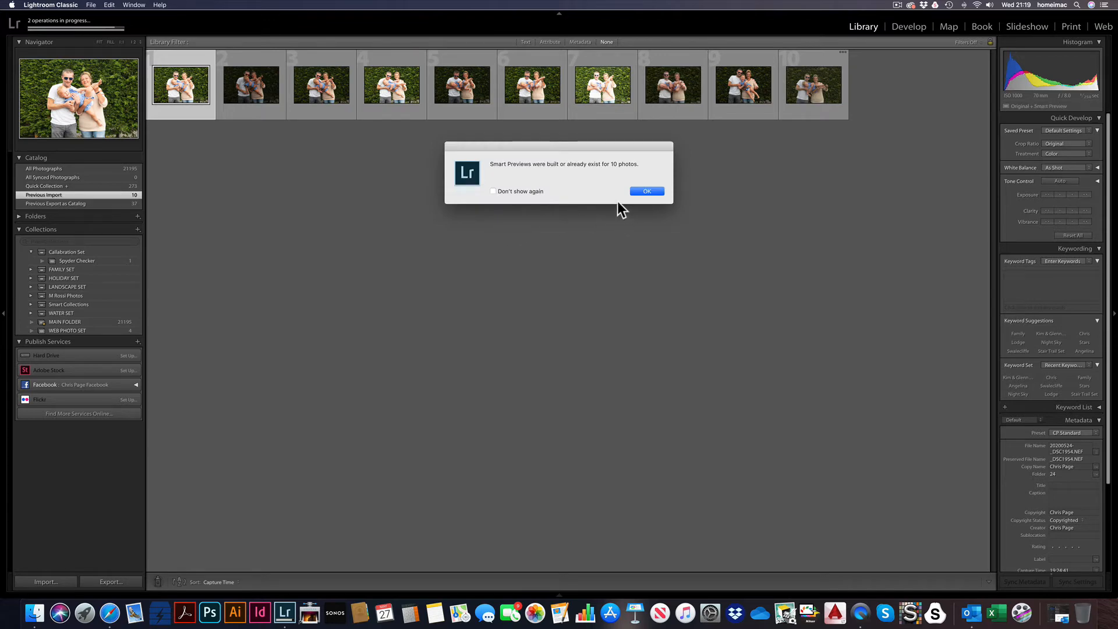
click(644, 191)
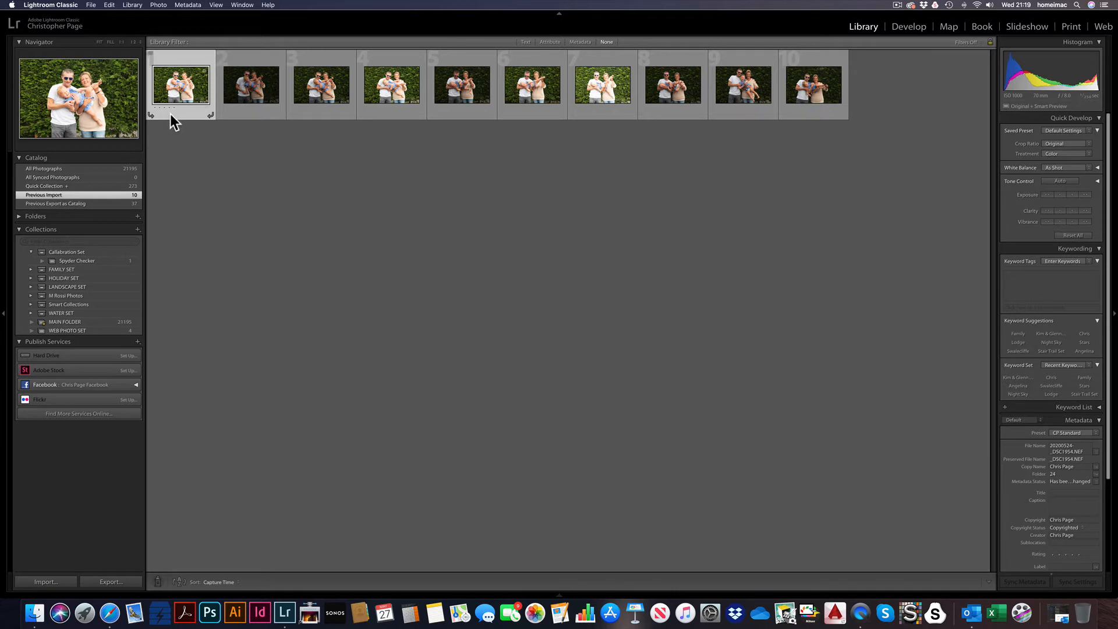
Step: Select all ten imported photos and create a collection named "TEST2 - may20" inside the collection set between LANDSCAPE SET and Smart Collections
shift+click(827, 113)
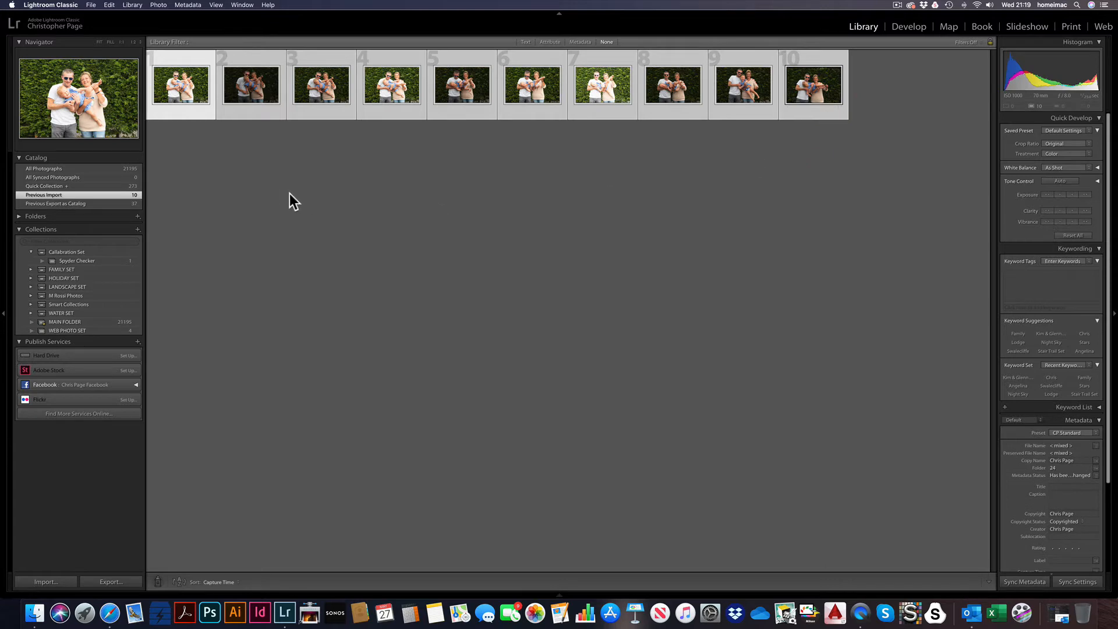
click(133, 5)
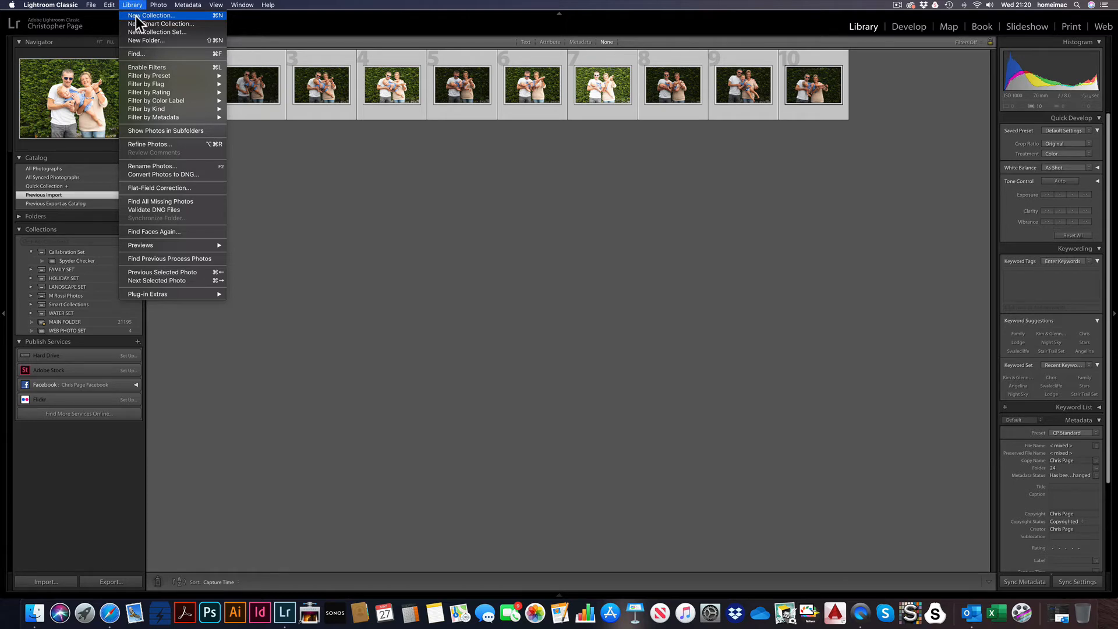
click(135, 16)
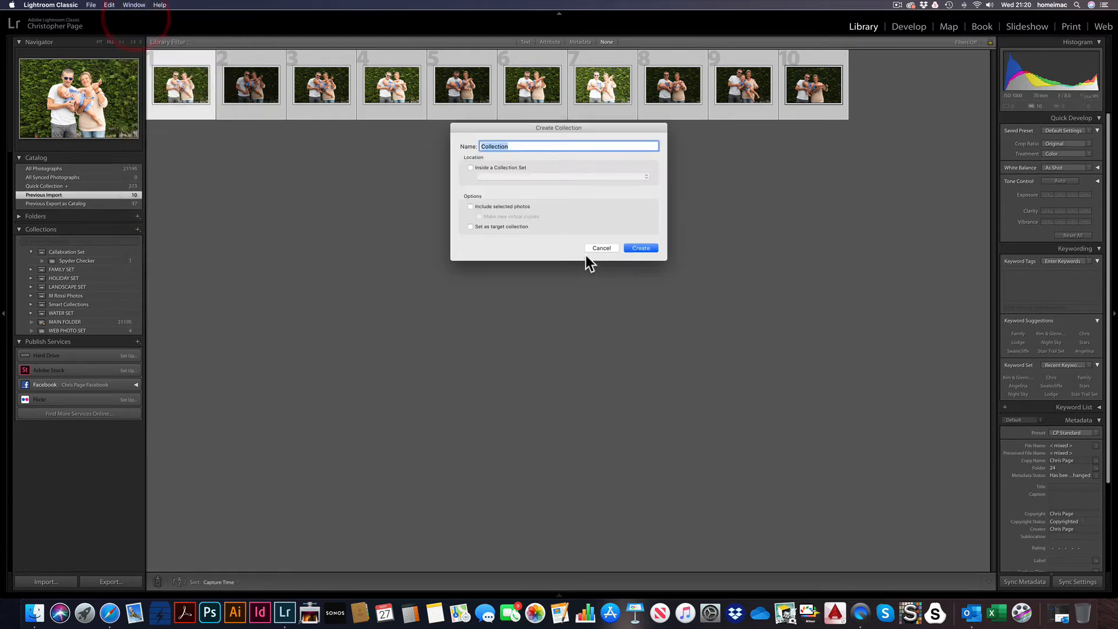
click(31, 295)
click(470, 167)
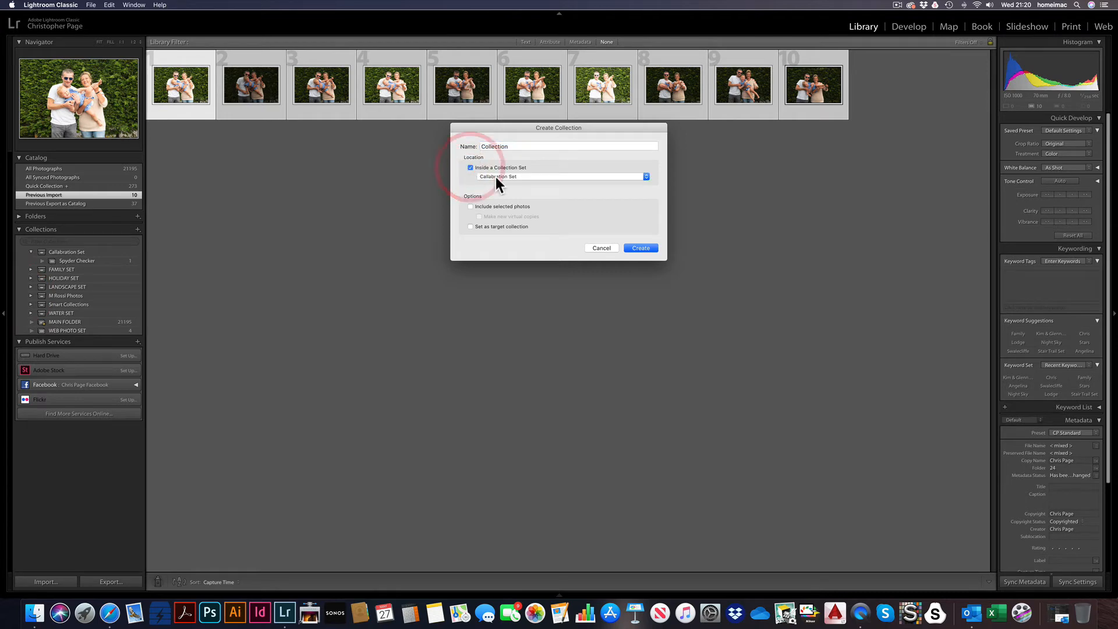
click(496, 176)
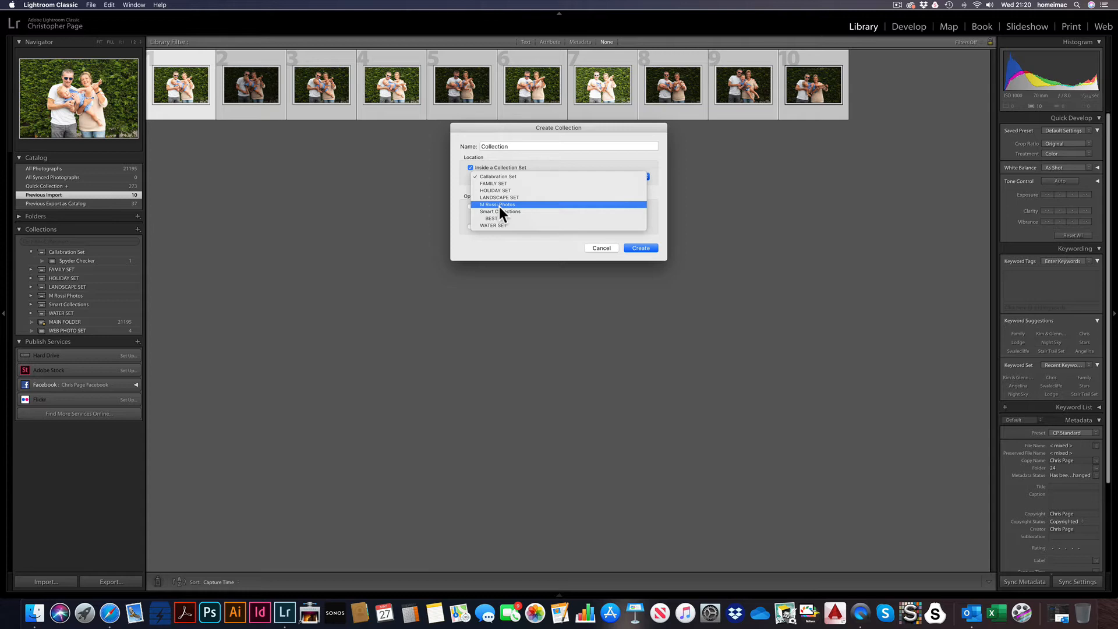
click(498, 205)
double_click(509, 146)
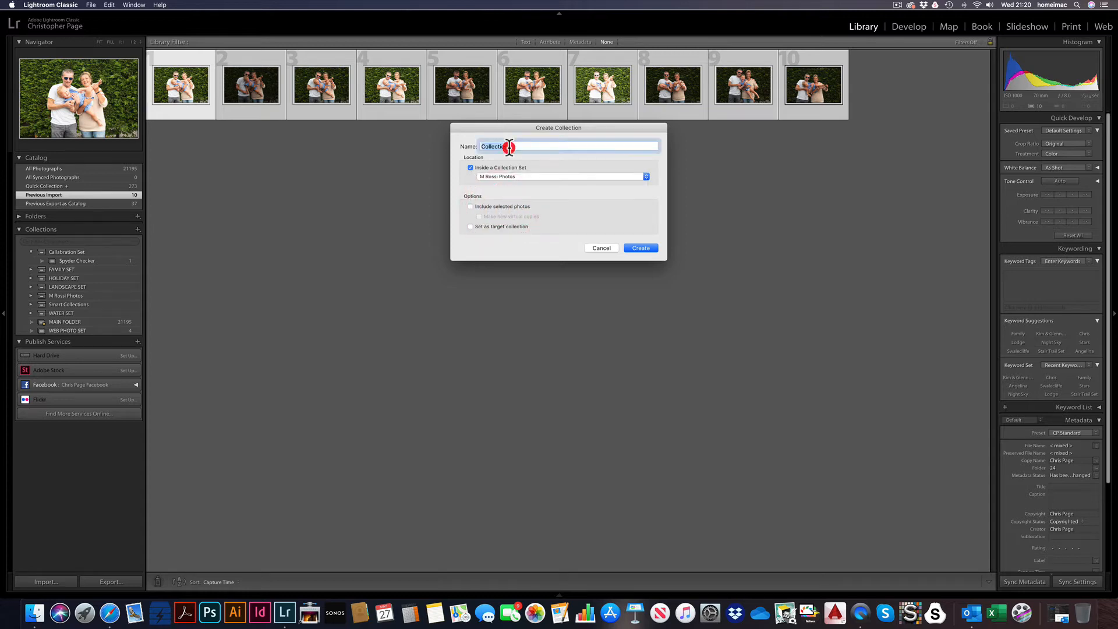
text(T)
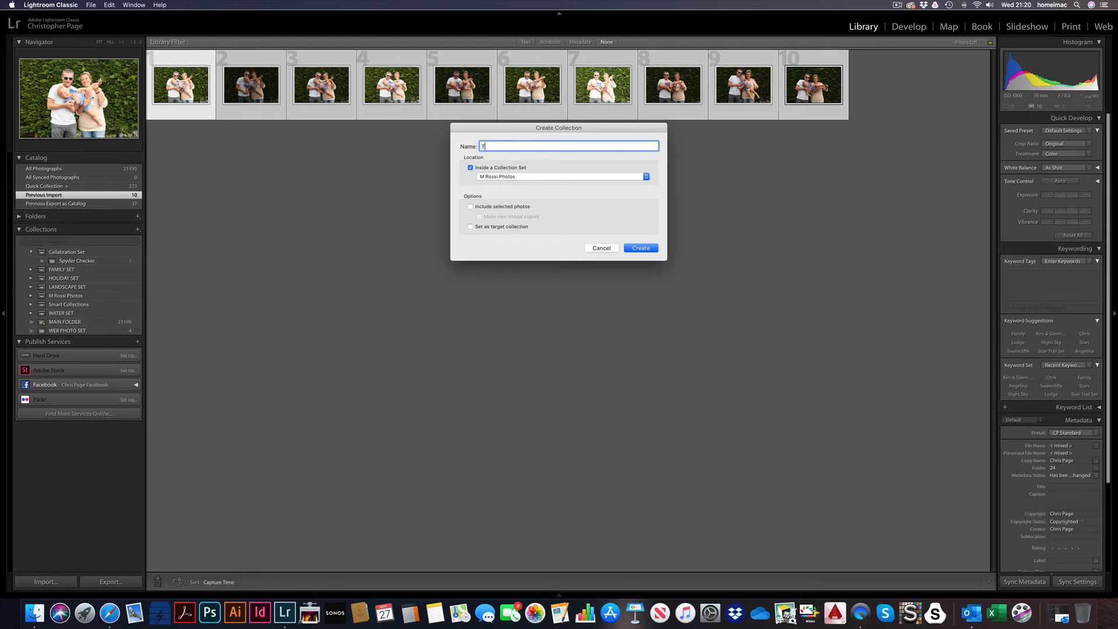
text(EST2 - may20)
click(641, 248)
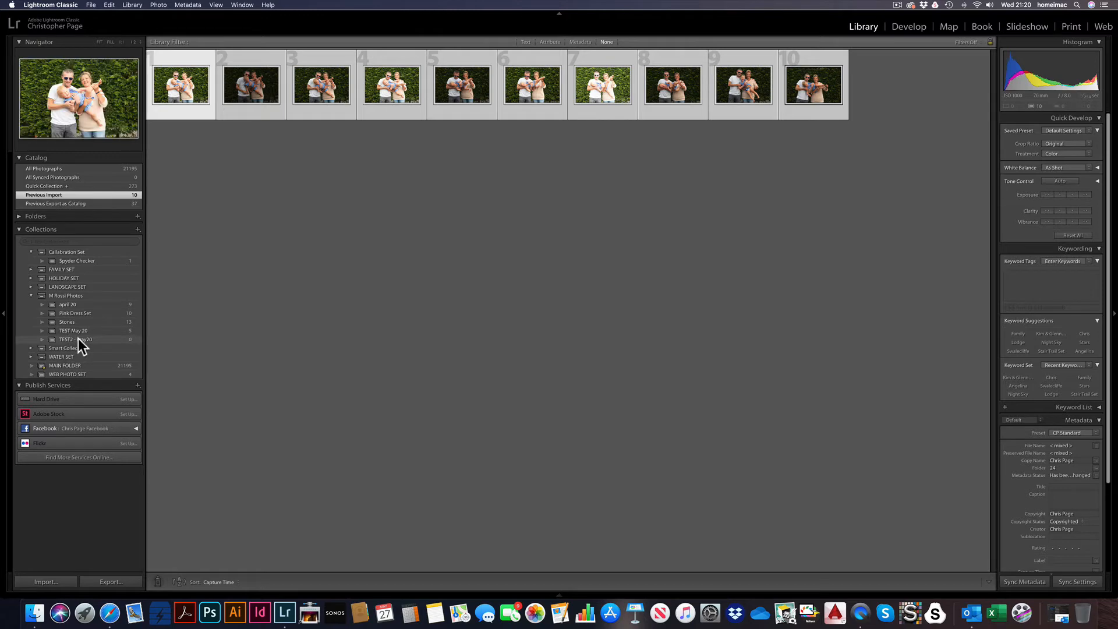
Step: View the first imported photo enlarged with the filmstrip, and return to the grid with no photo selected
click(257, 346)
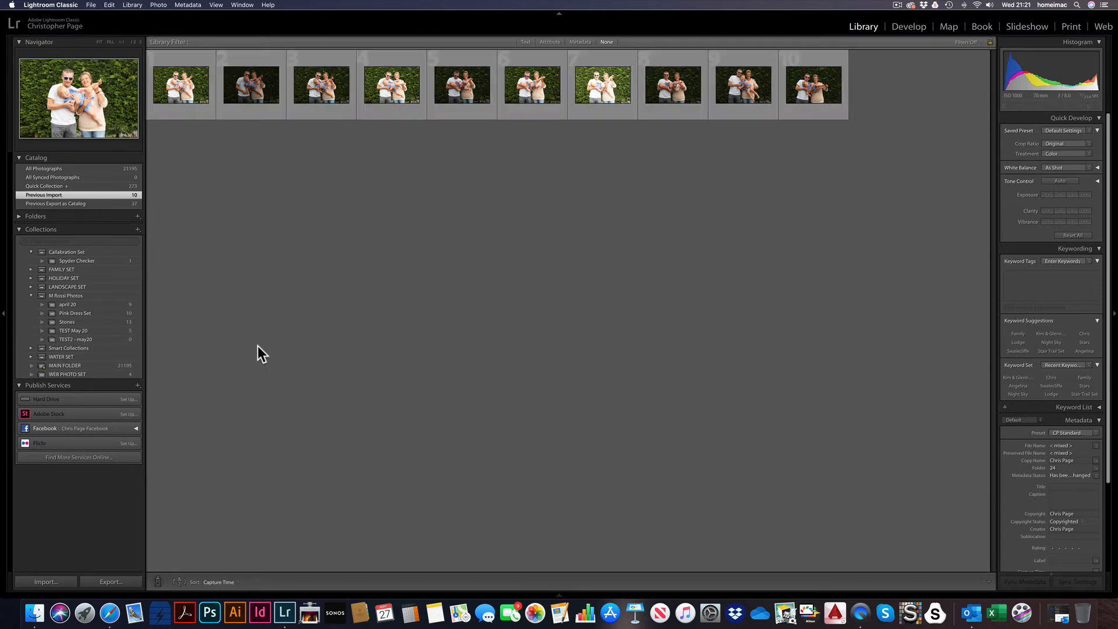
click(257, 345)
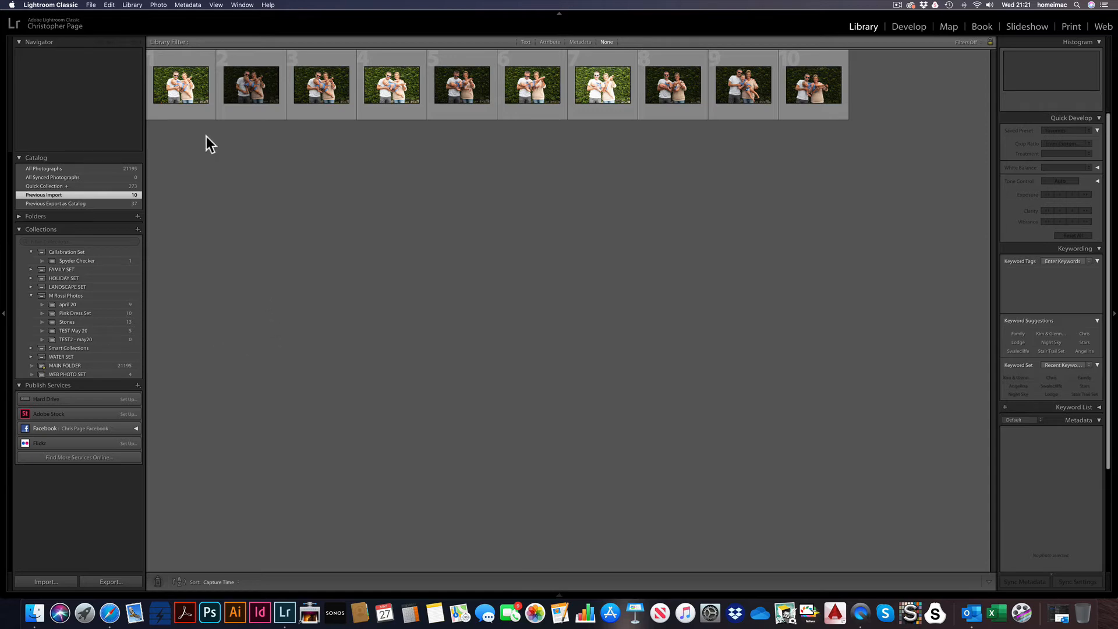
click(181, 84)
double_click(181, 83)
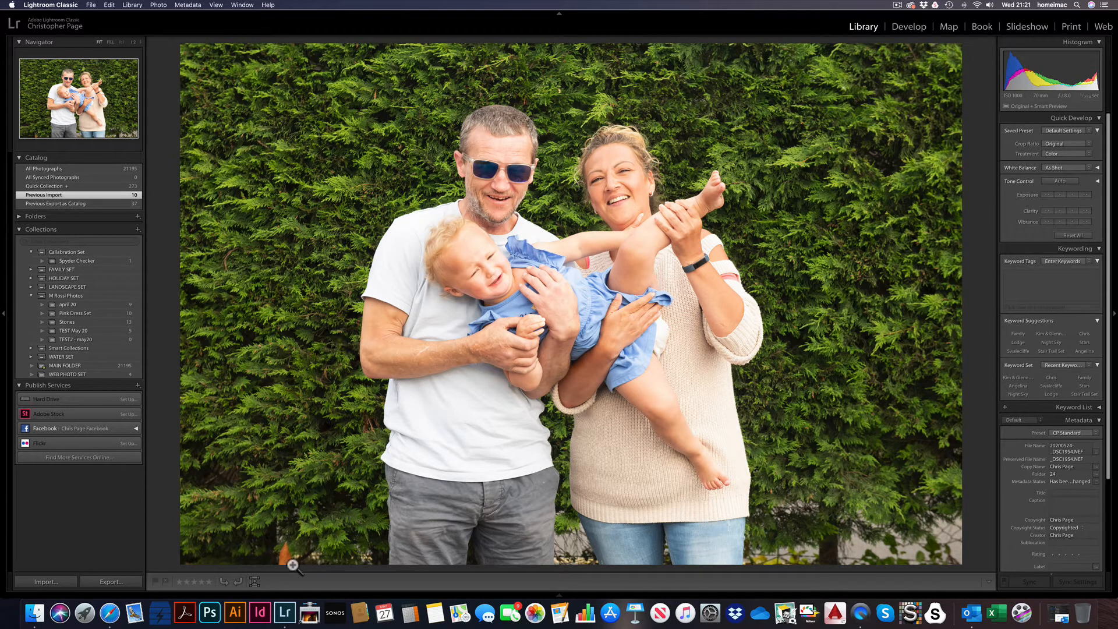
mouse_move(292, 593)
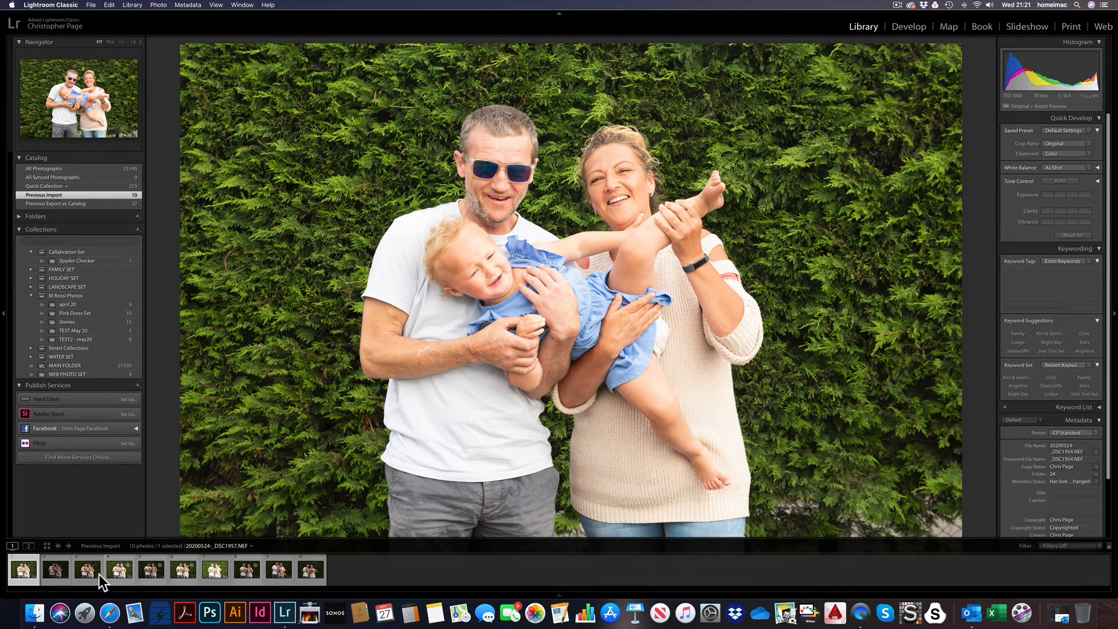
click(46, 546)
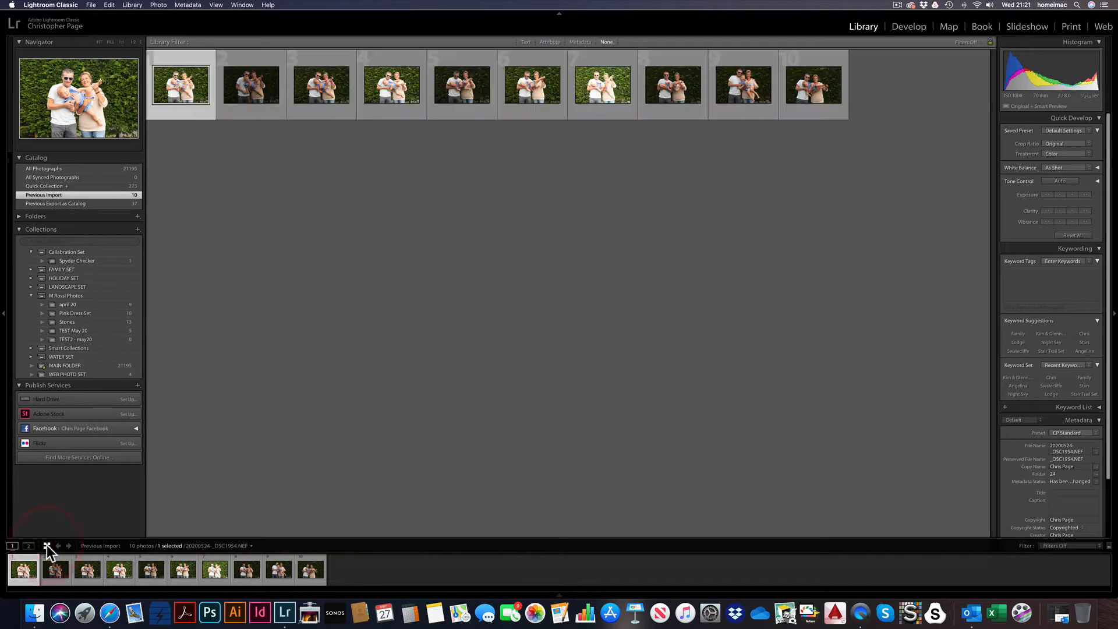
click(288, 313)
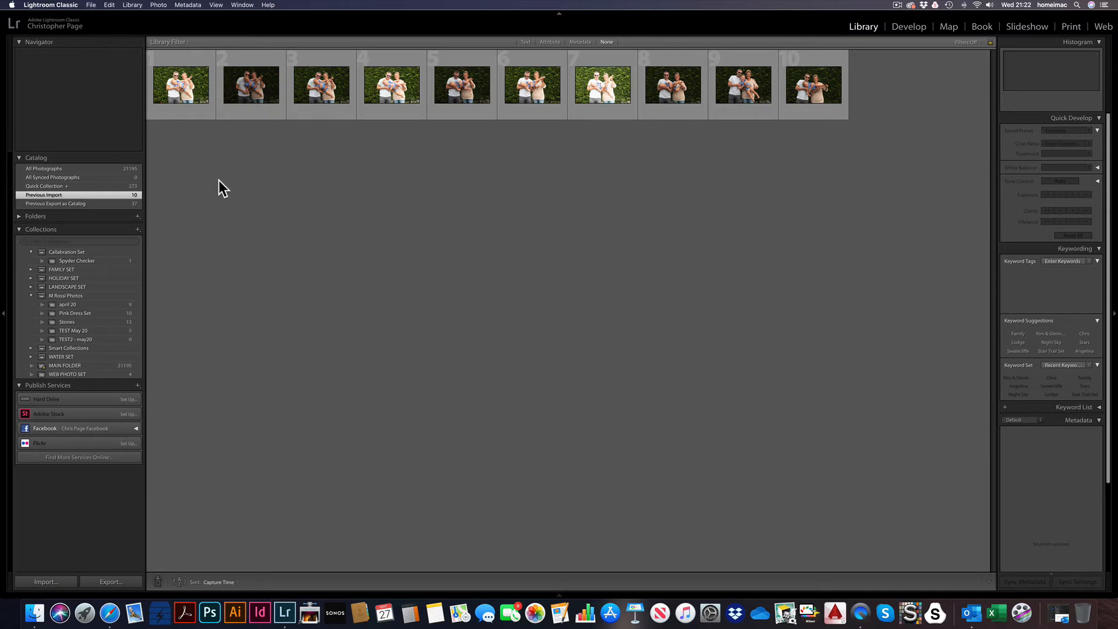
Step: Select the first imported photo and examine its full metadata, including the capture and camera details
click(184, 112)
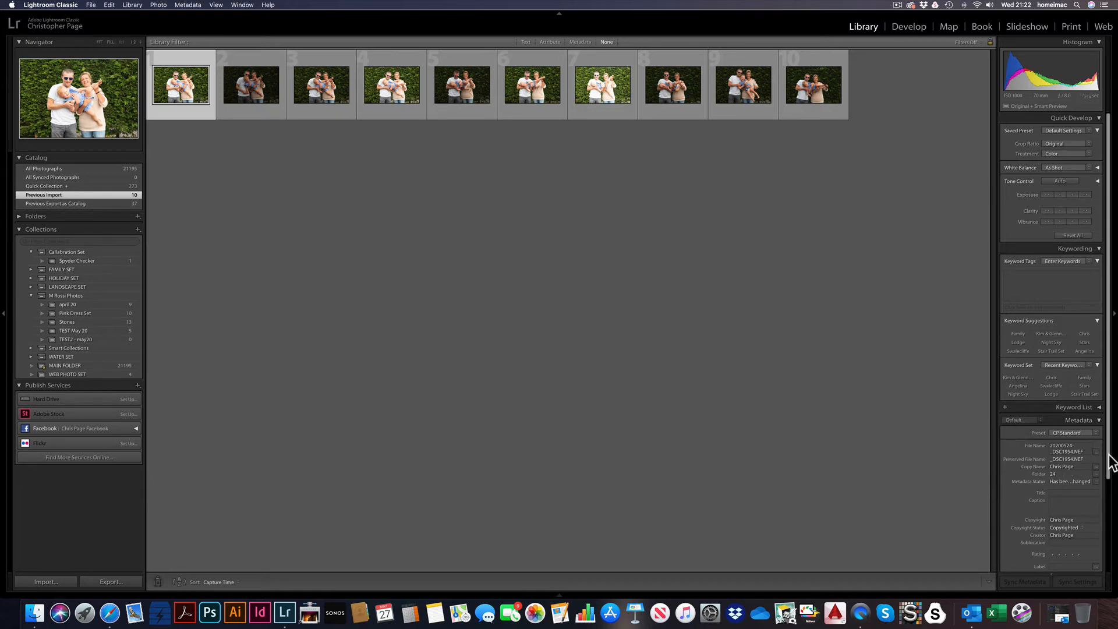
drag(1109, 462, 1108, 553)
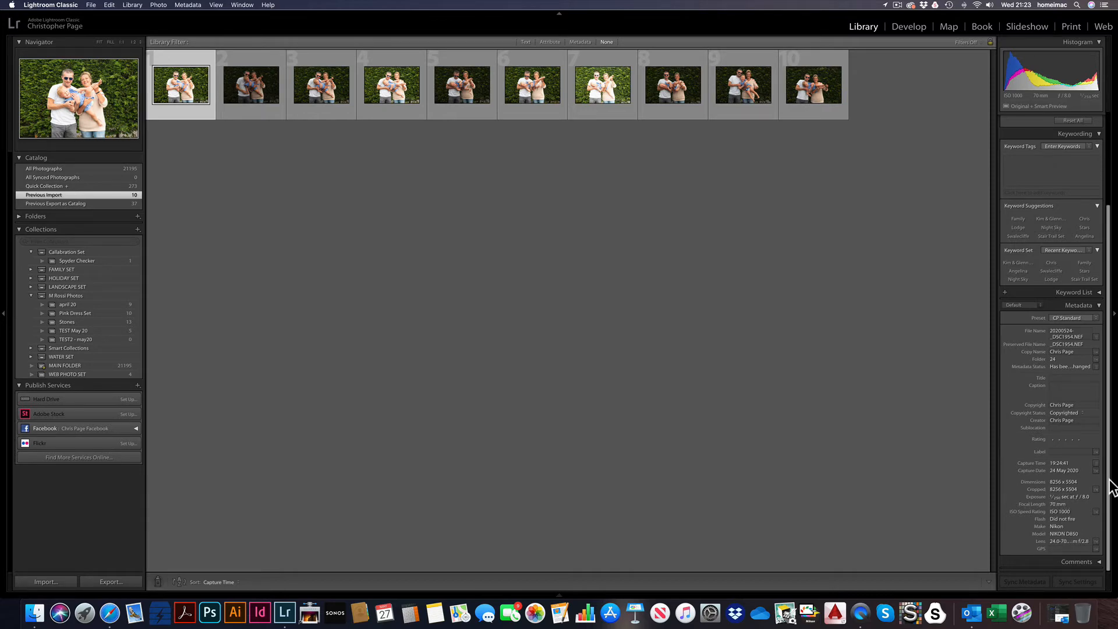
drag(1111, 488, 1111, 388)
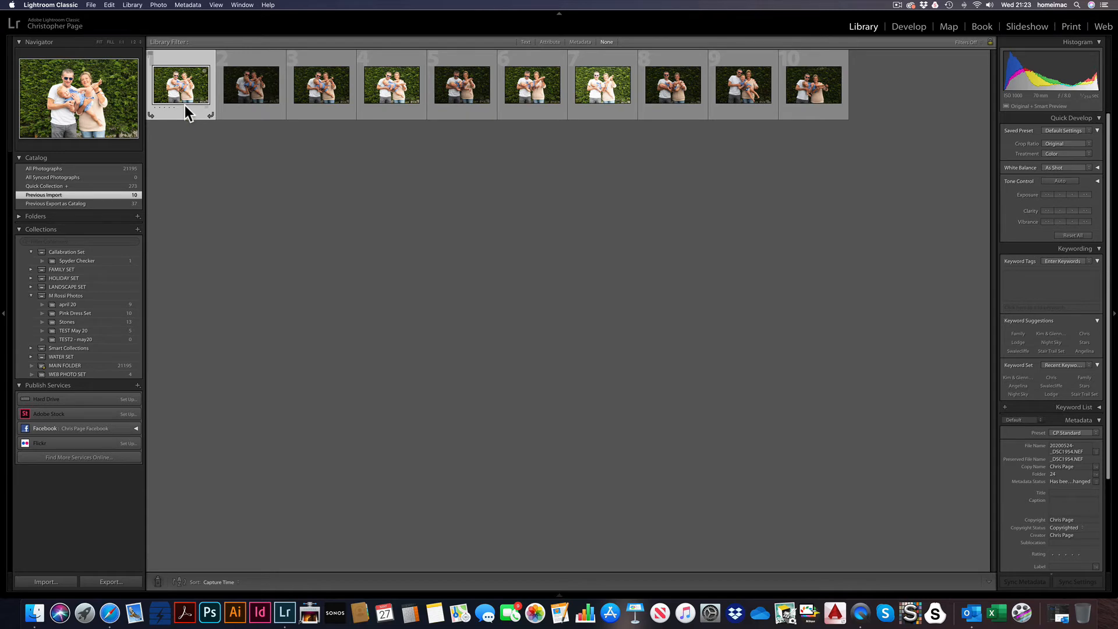
Step: Open the first photo for developing and enable Remove Chromatic Aberration and Profile Corrections in its lens corrections
click(909, 27)
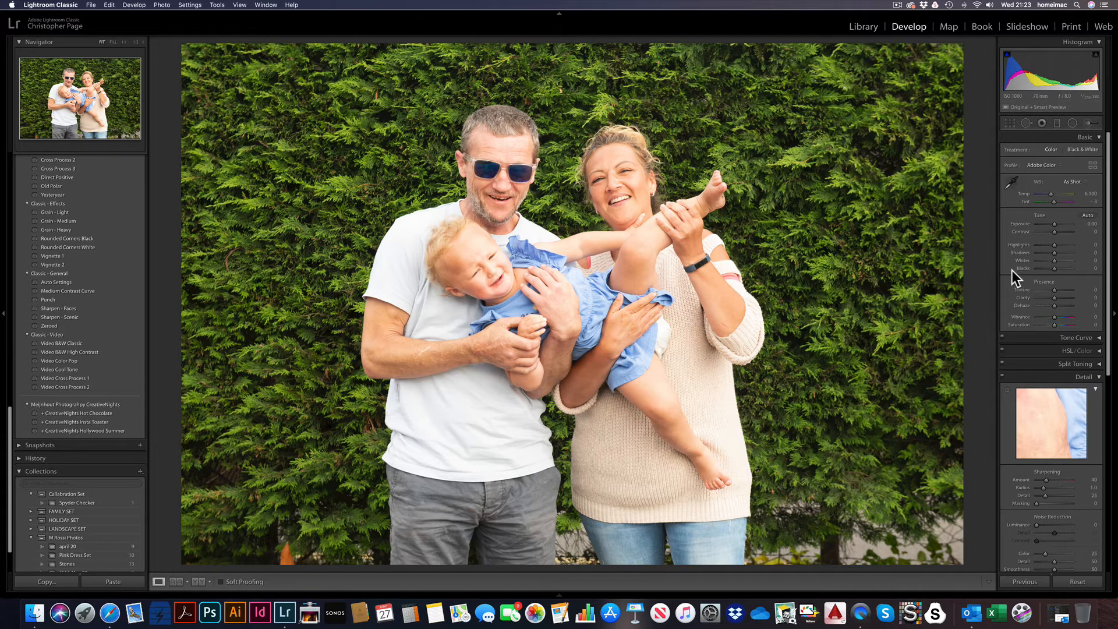
scroll(1012, 270, down, 5)
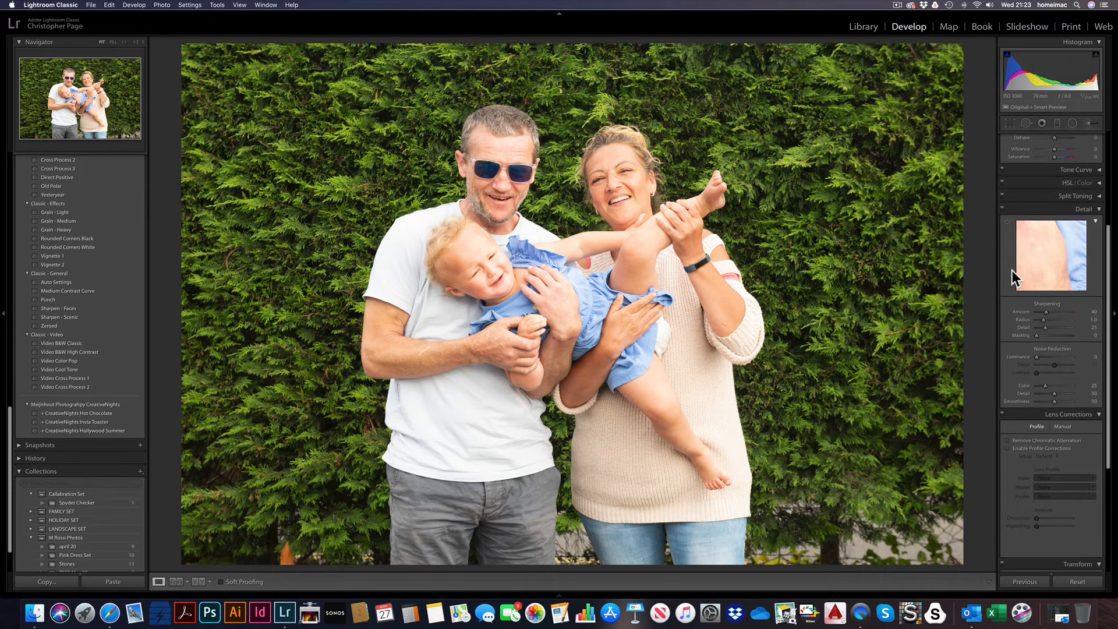
scroll(1012, 270, down, 4)
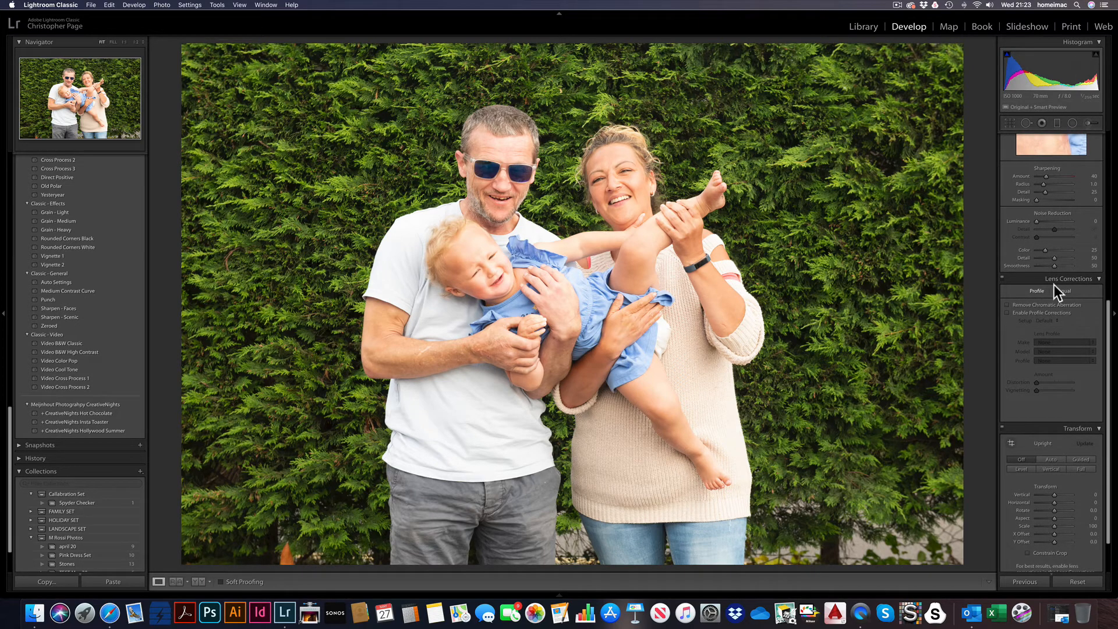
scroll(1020, 296, down, 1)
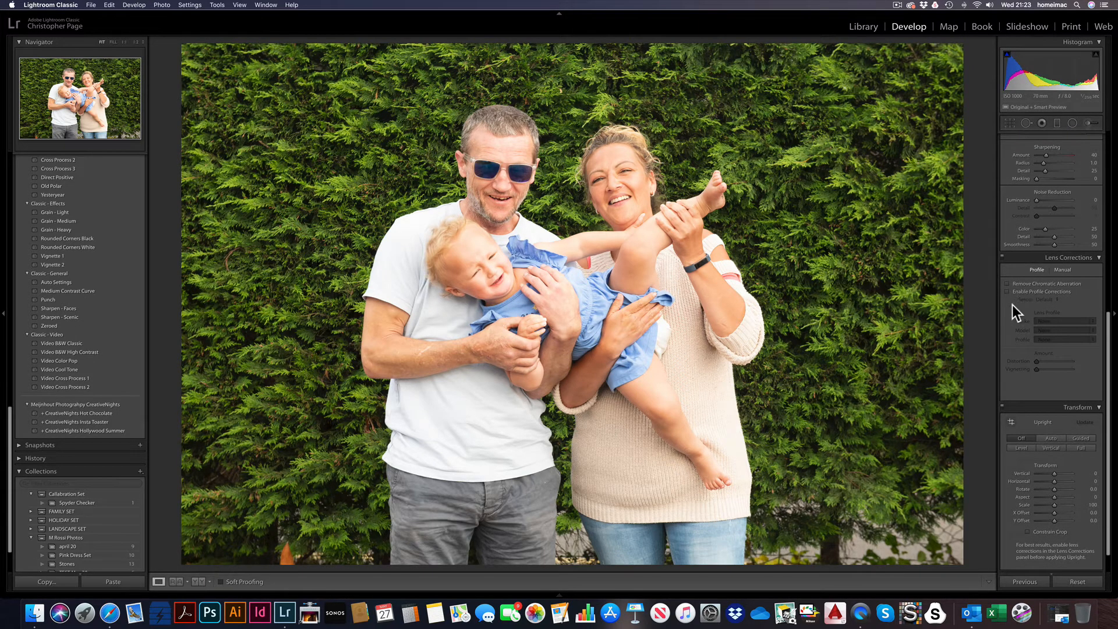
scroll(1012, 305, down, 1)
scroll(1012, 305, up, 1)
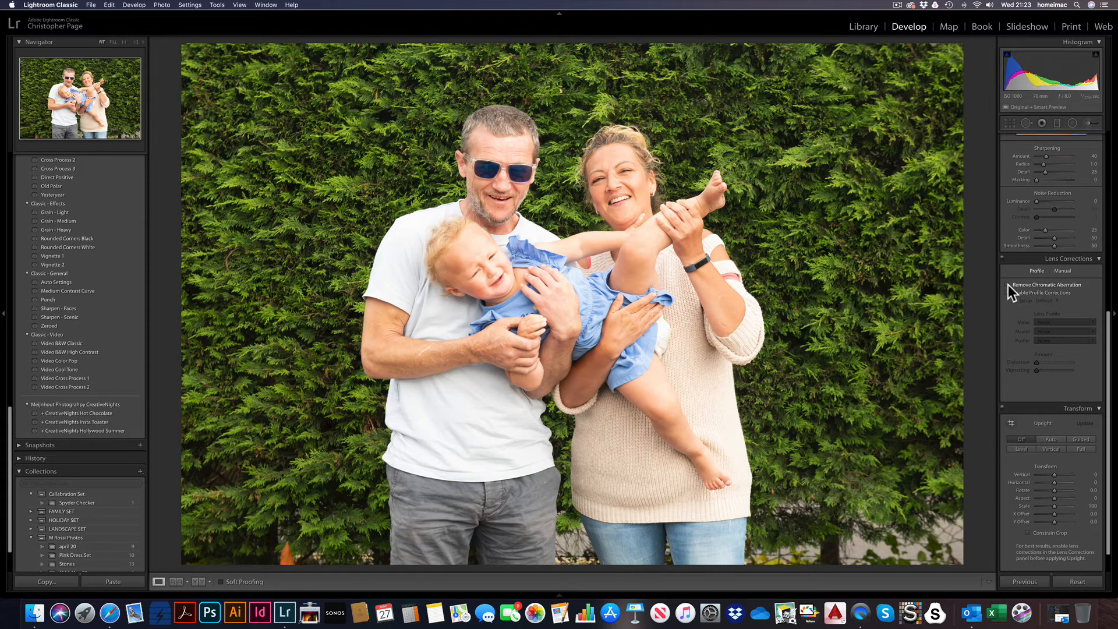
click(1008, 285)
click(1007, 292)
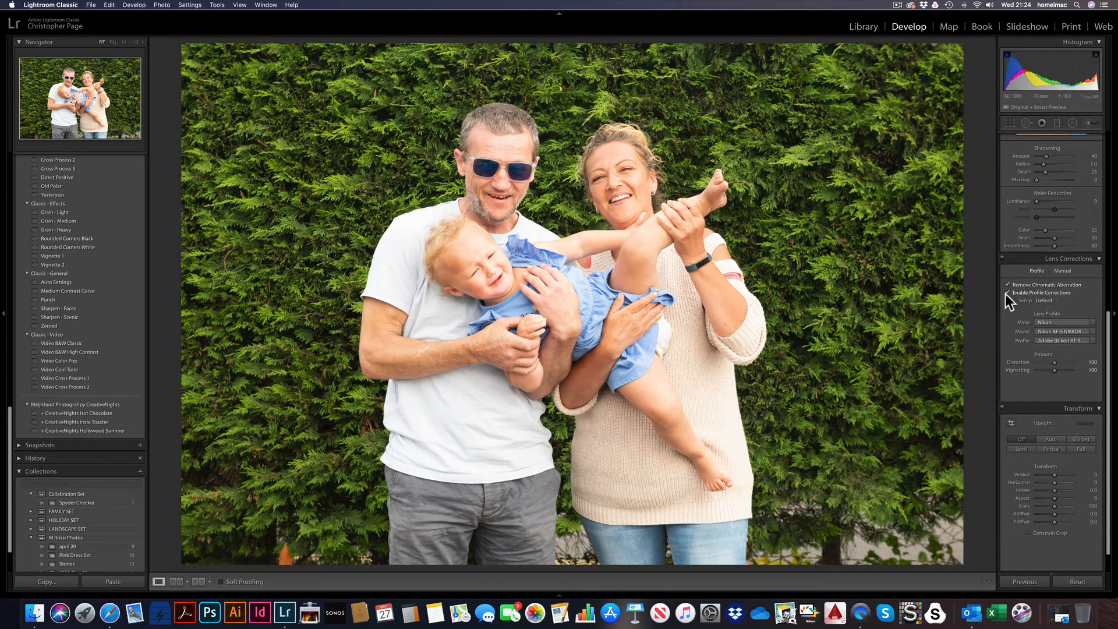
click(1007, 292)
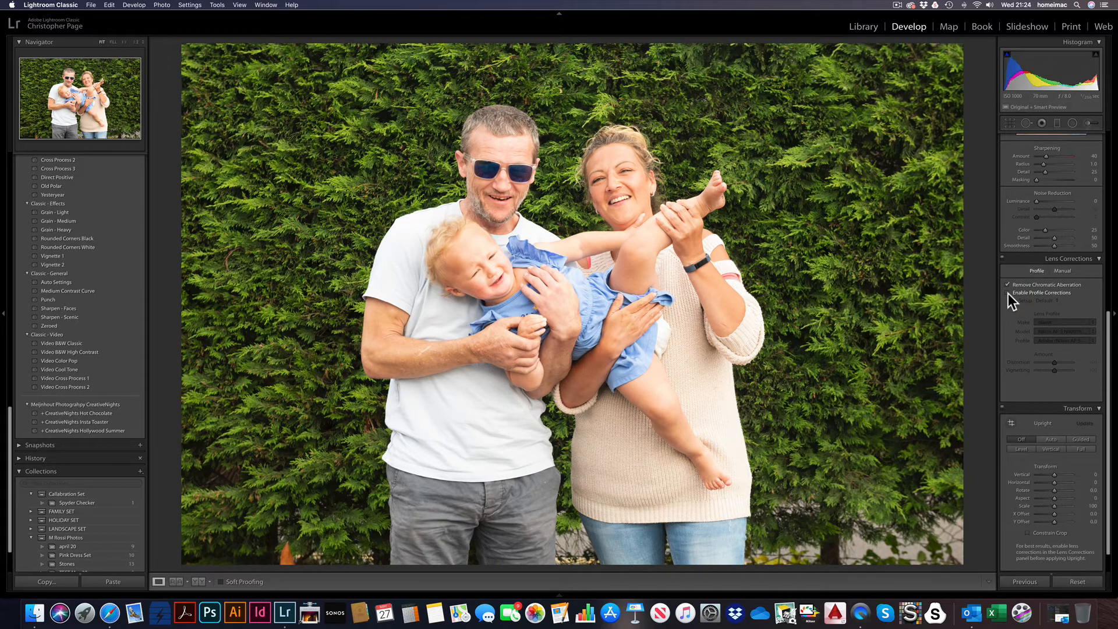
click(1008, 293)
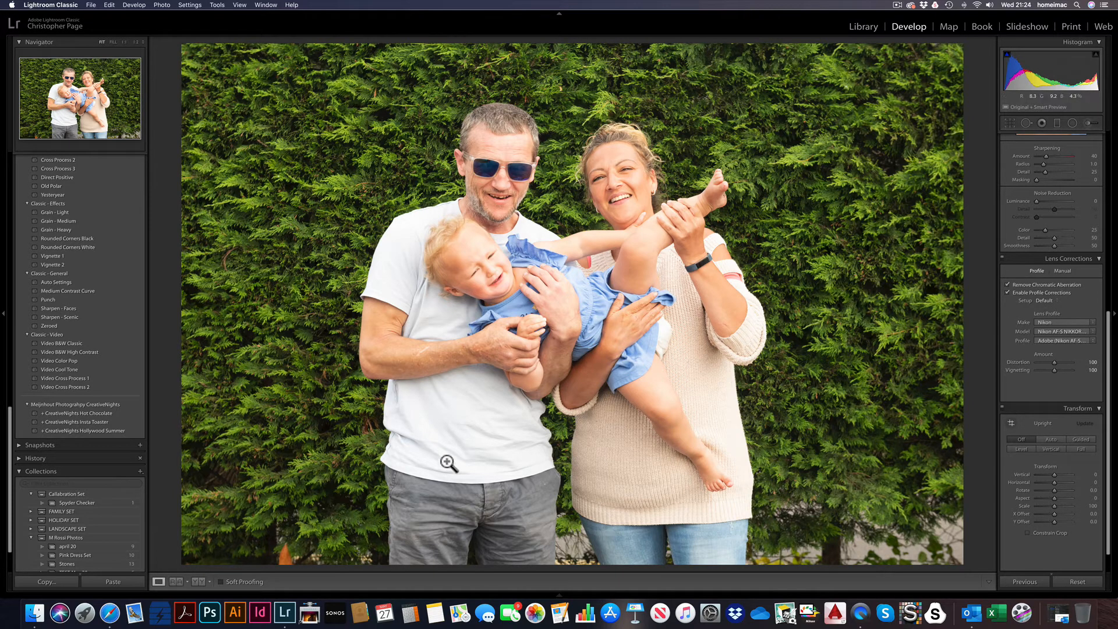
Step: Select all ten photos in the grid and synchronize the first photo's develop settings to them, toggling the Exposure option
mouse_move(183, 592)
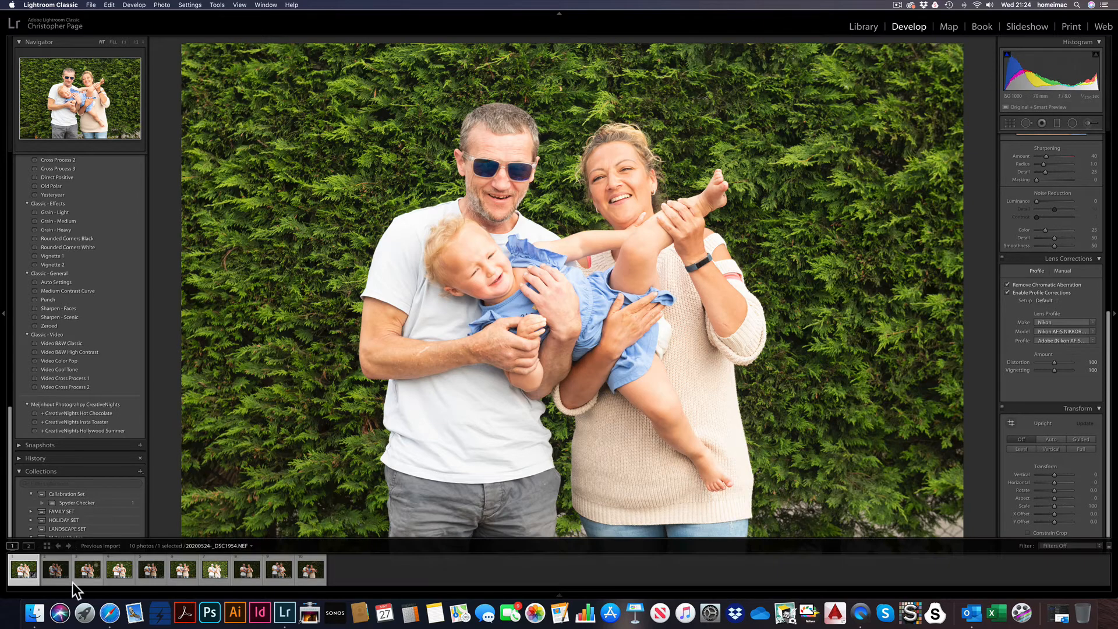
click(47, 545)
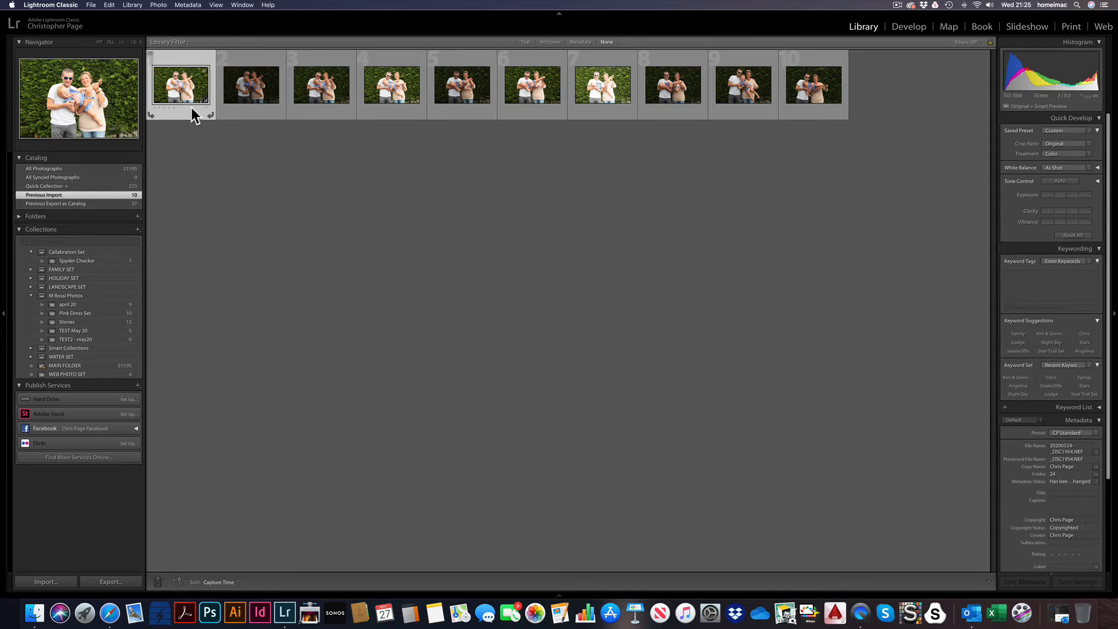
shift+click(826, 113)
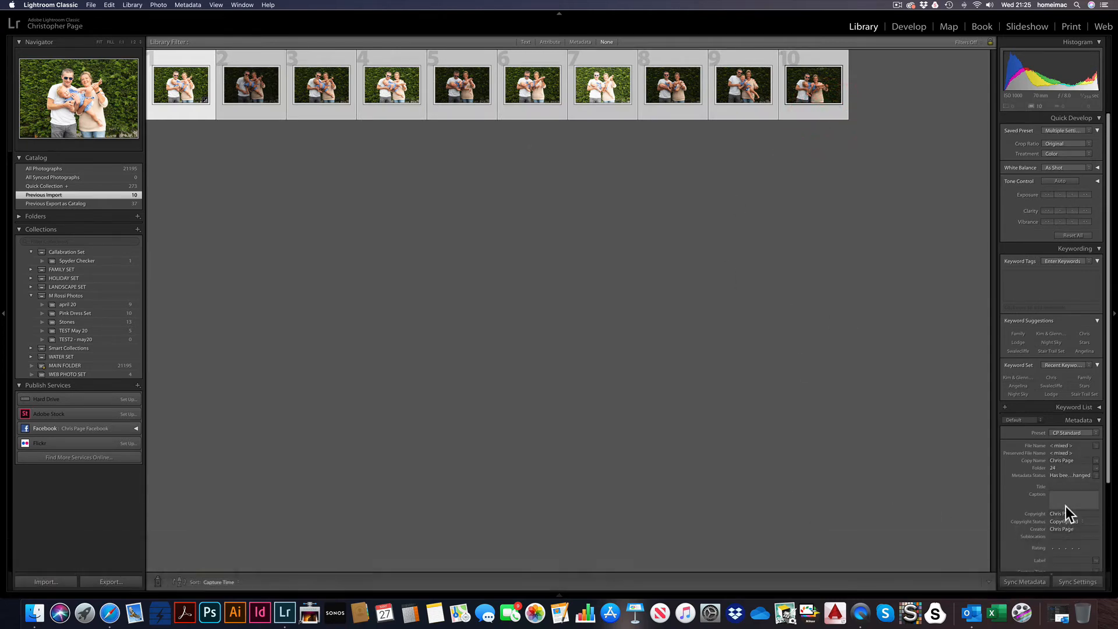
click(1074, 582)
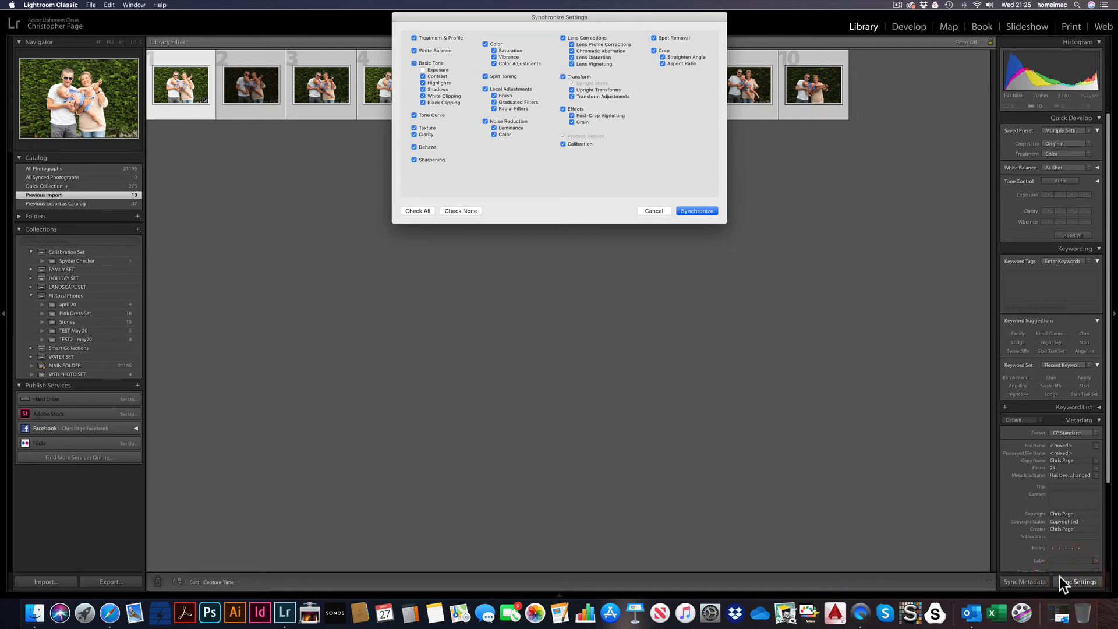
click(423, 70)
click(706, 213)
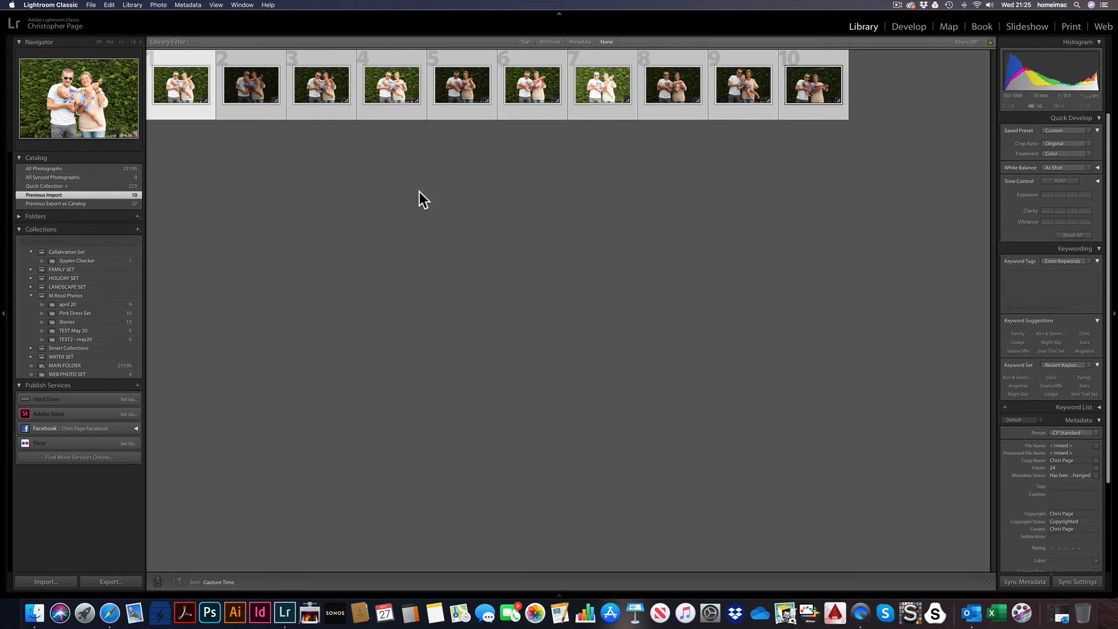
Step: Open the first photo for developing and lower its exposure to -0.50
double_click(183, 94)
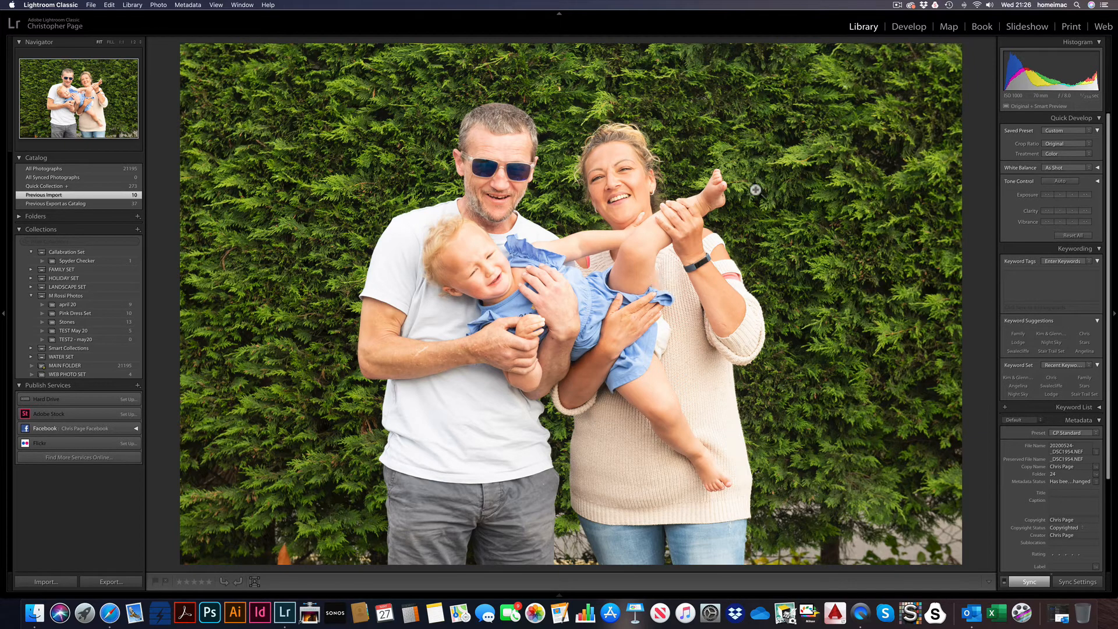
click(907, 29)
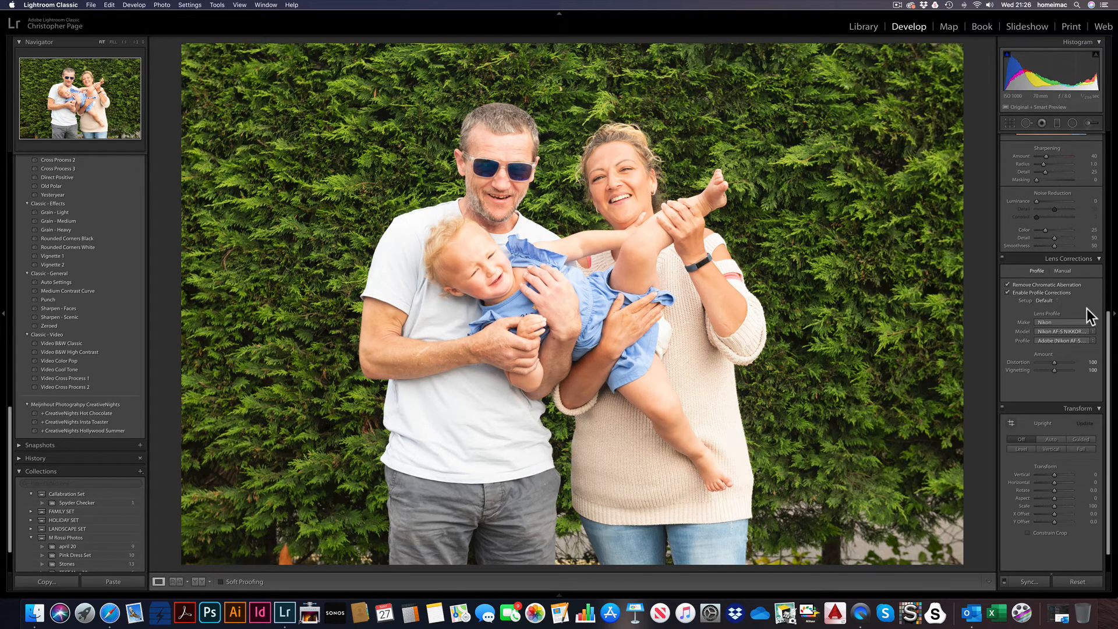
scroll(1077, 314, up, 2)
scroll(1073, 311, up, 10)
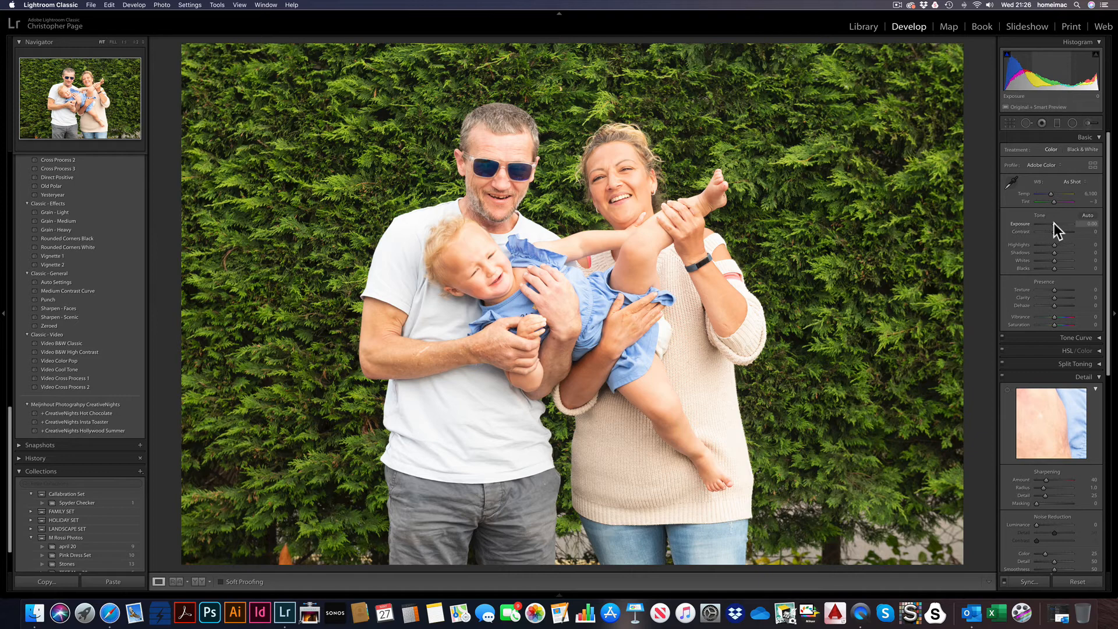
drag(1053, 223, 1053, 224)
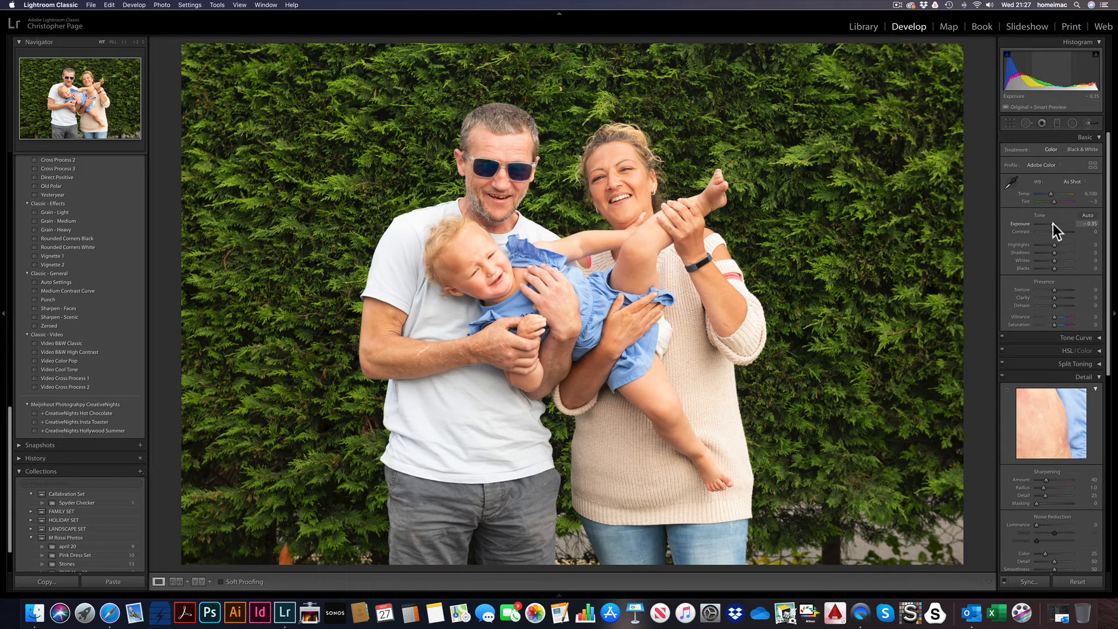
drag(1052, 224, 1053, 223)
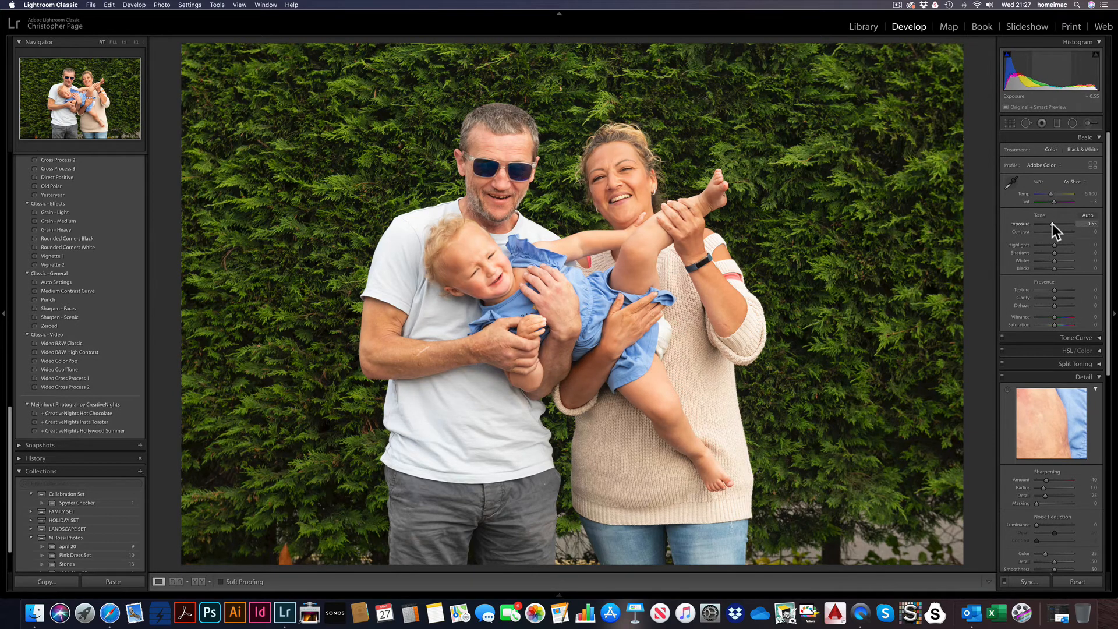
drag(1053, 223, 1053, 224)
click(1053, 224)
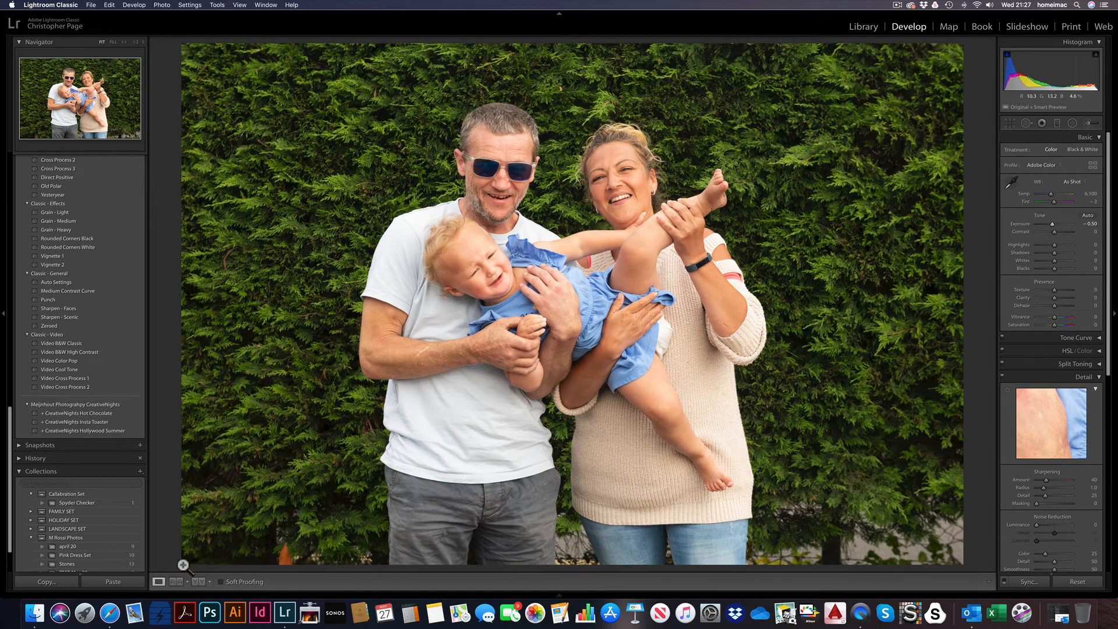
Step: Switch to the second photo and raise its exposure to +1.00
click(57, 571)
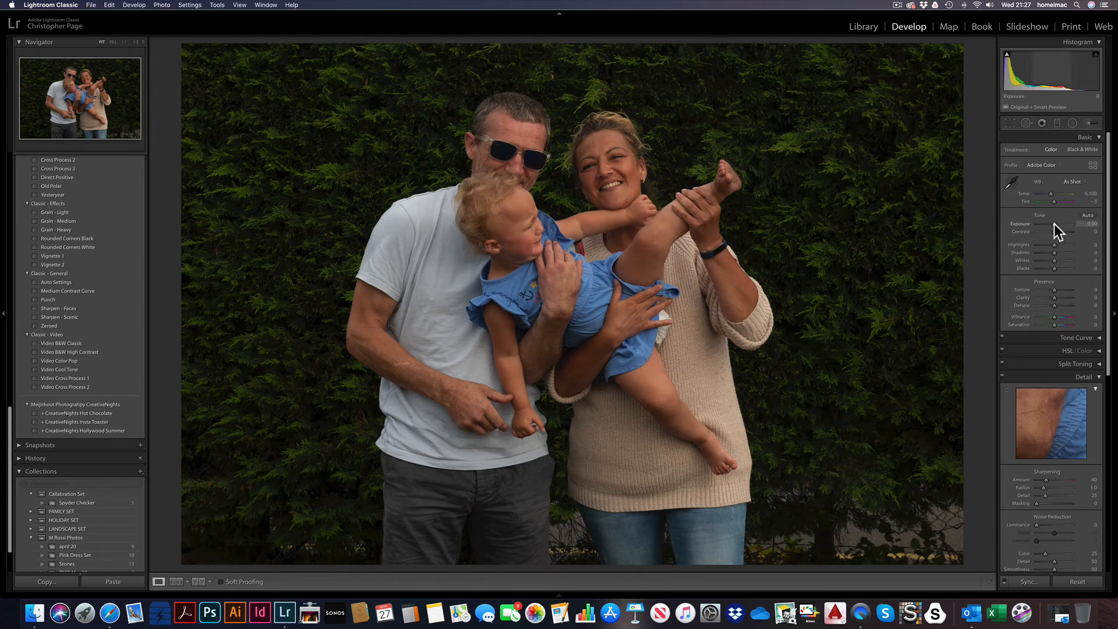
drag(1054, 223, 1056, 223)
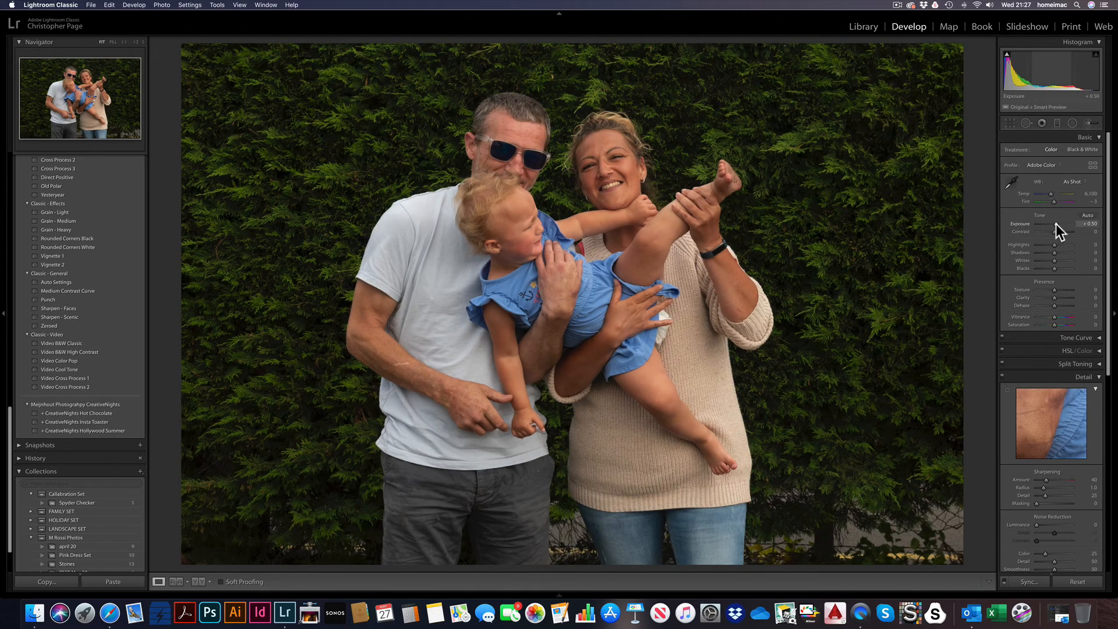
click(1056, 224)
drag(1056, 223, 1057, 224)
drag(1058, 225, 1057, 224)
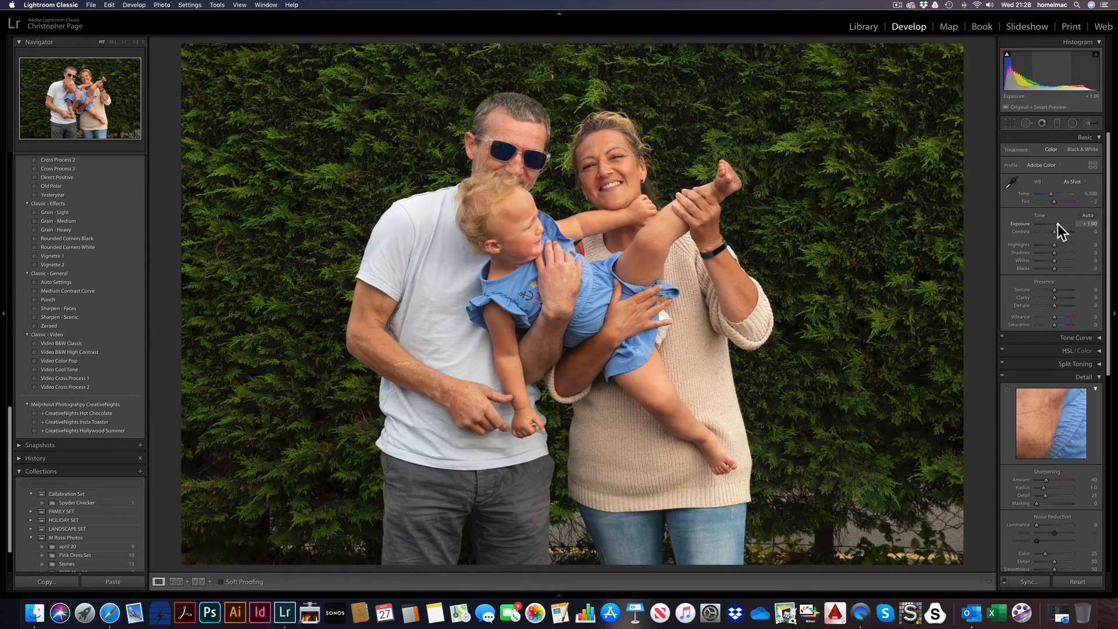
click(1058, 223)
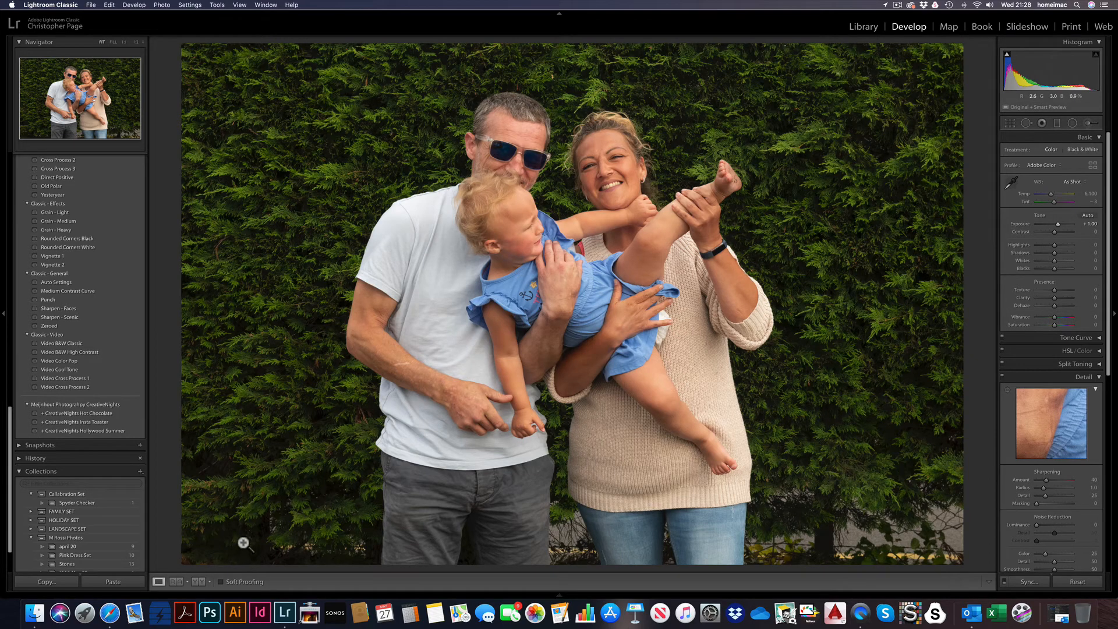
Step: Check the third photo, and lower the fourth photo's exposure to -1.00
mouse_move(229, 594)
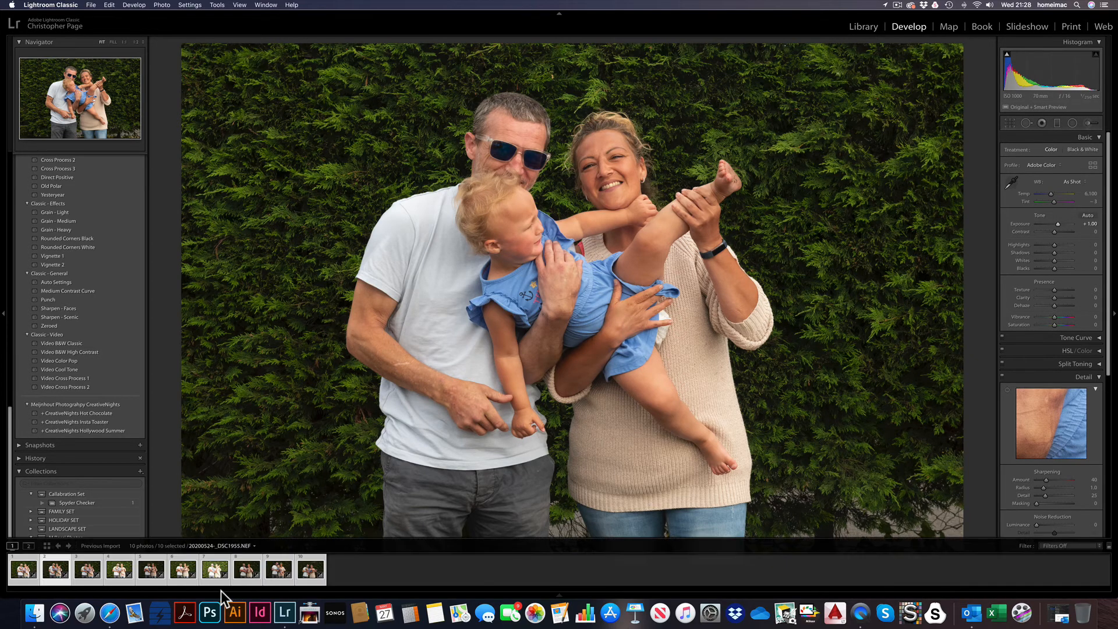
click(88, 569)
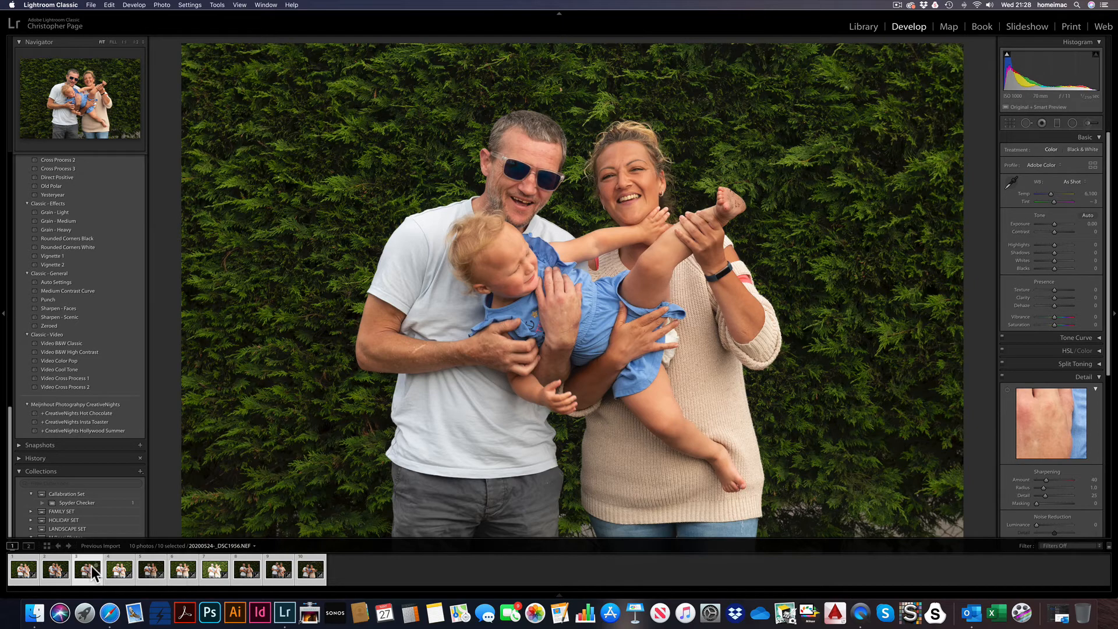
click(117, 573)
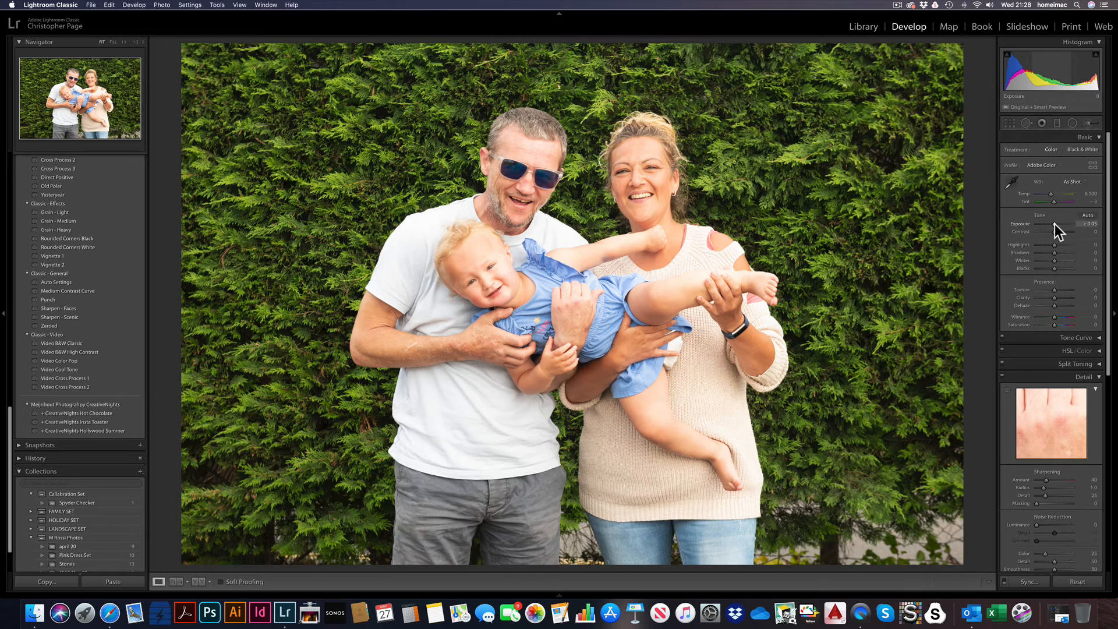
drag(1054, 224, 1051, 225)
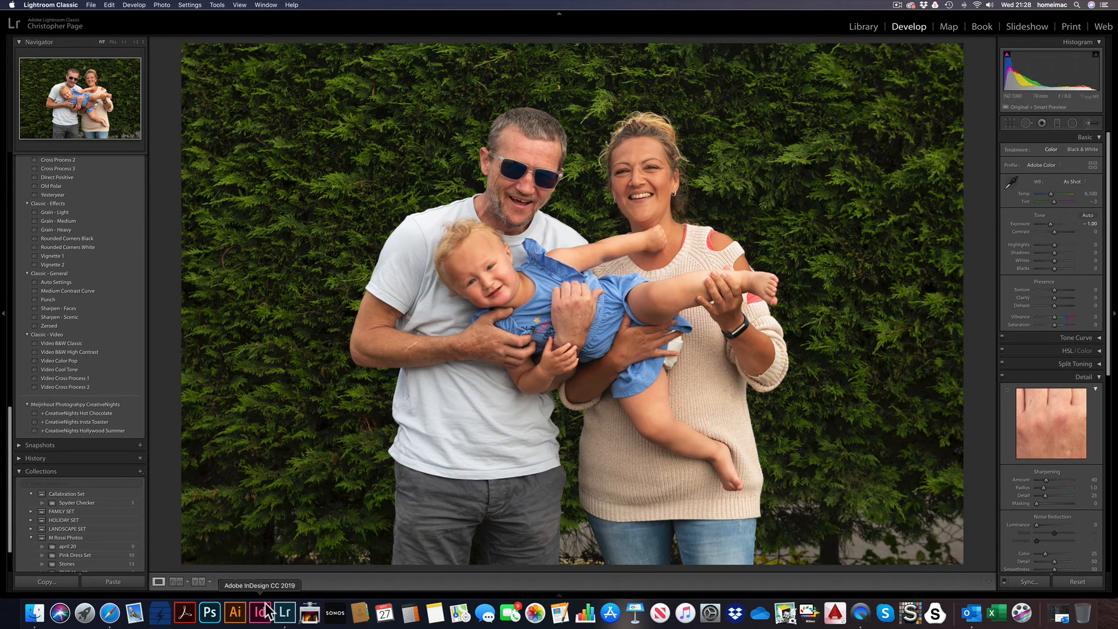
Step: Check the fifth photo, and lower the sixth photo's exposure to -1.05
mouse_move(267, 589)
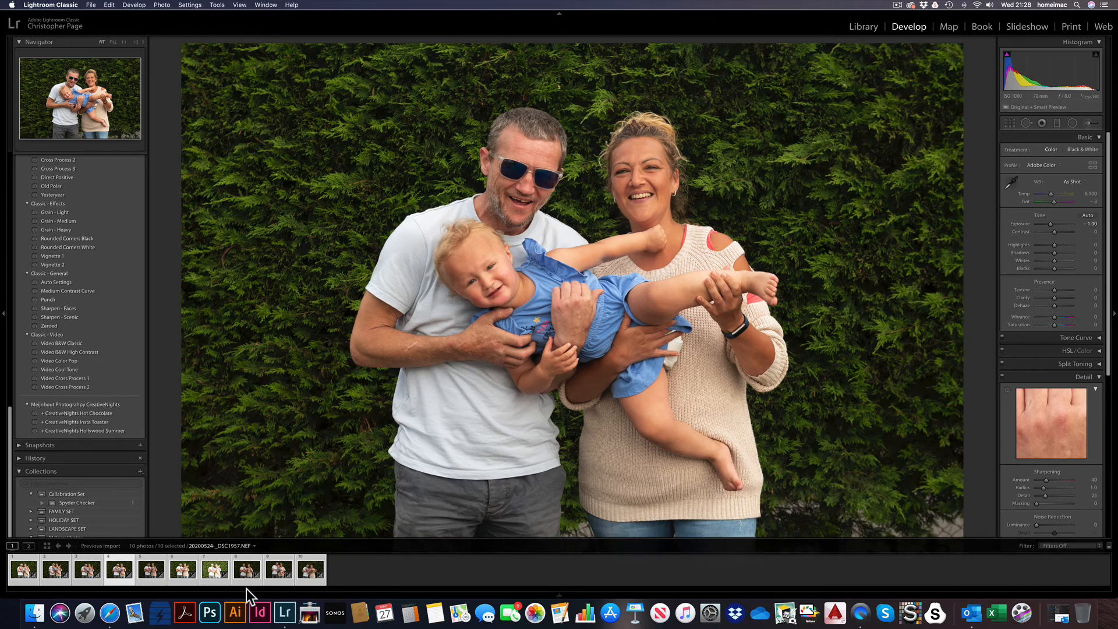
click(151, 569)
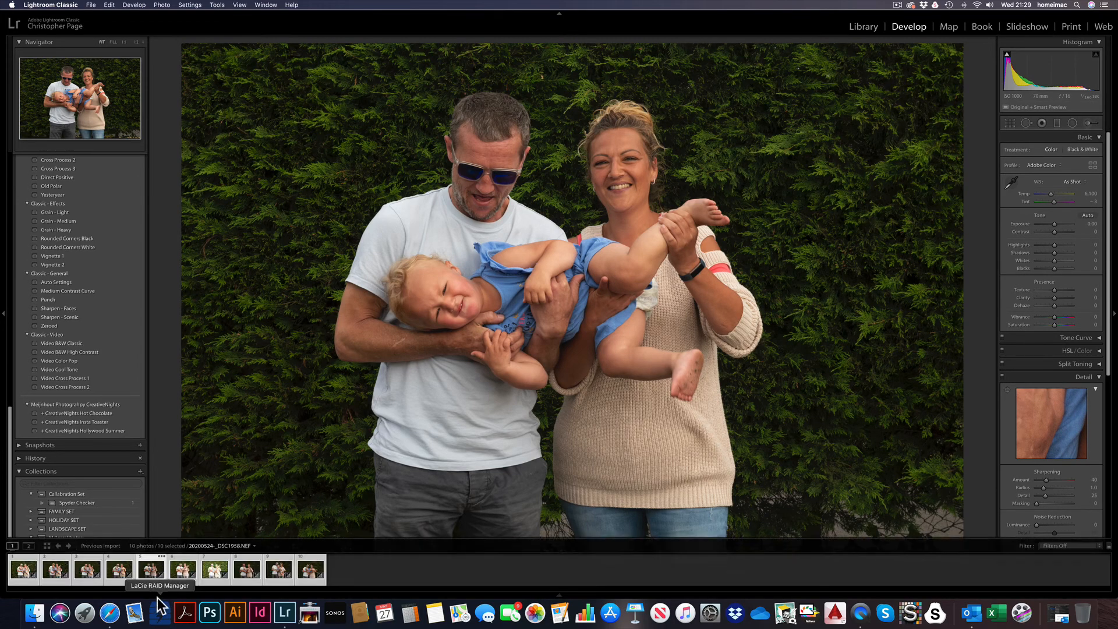
click(149, 576)
click(146, 569)
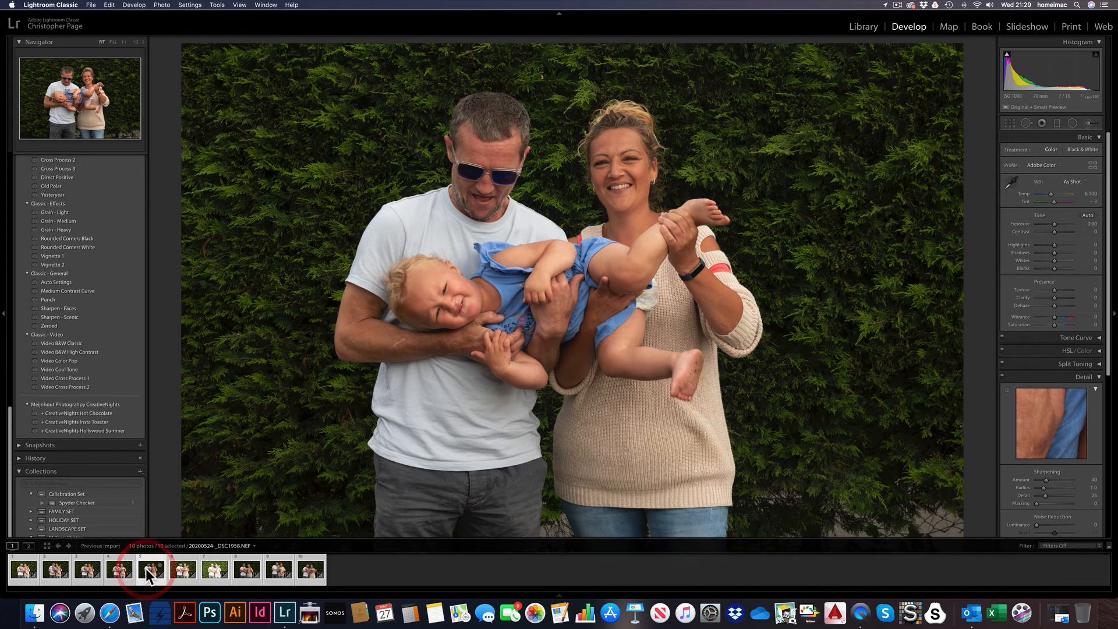
click(176, 567)
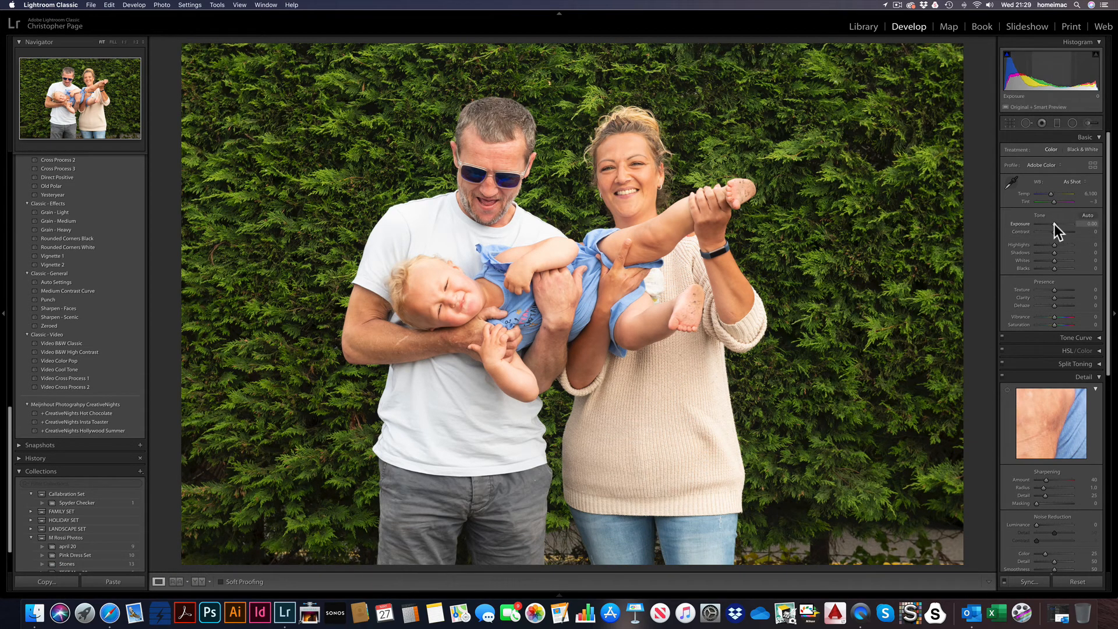
drag(1054, 224, 1050, 225)
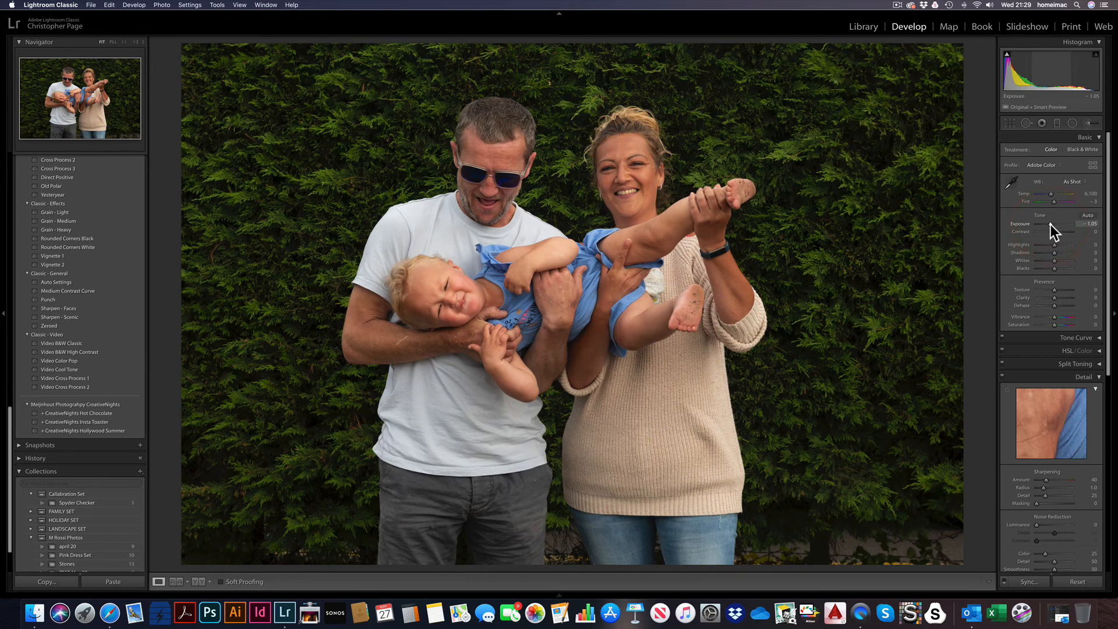
drag(1051, 224, 1049, 224)
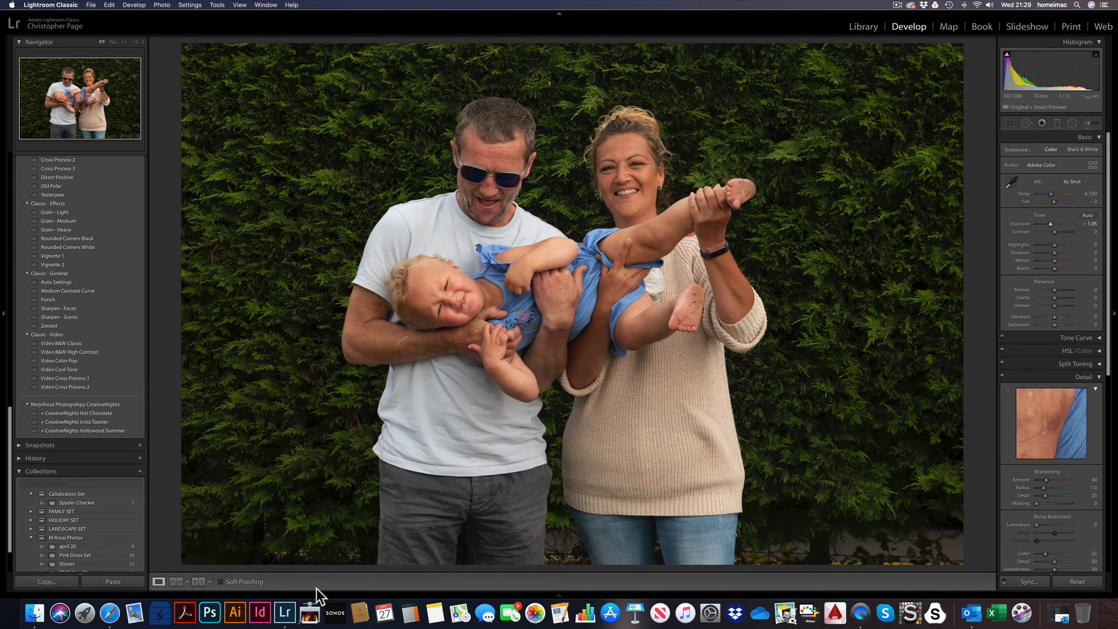
Step: Switch to the seventh, overexposed photo and lower its exposure to -2.05
mouse_move(259, 594)
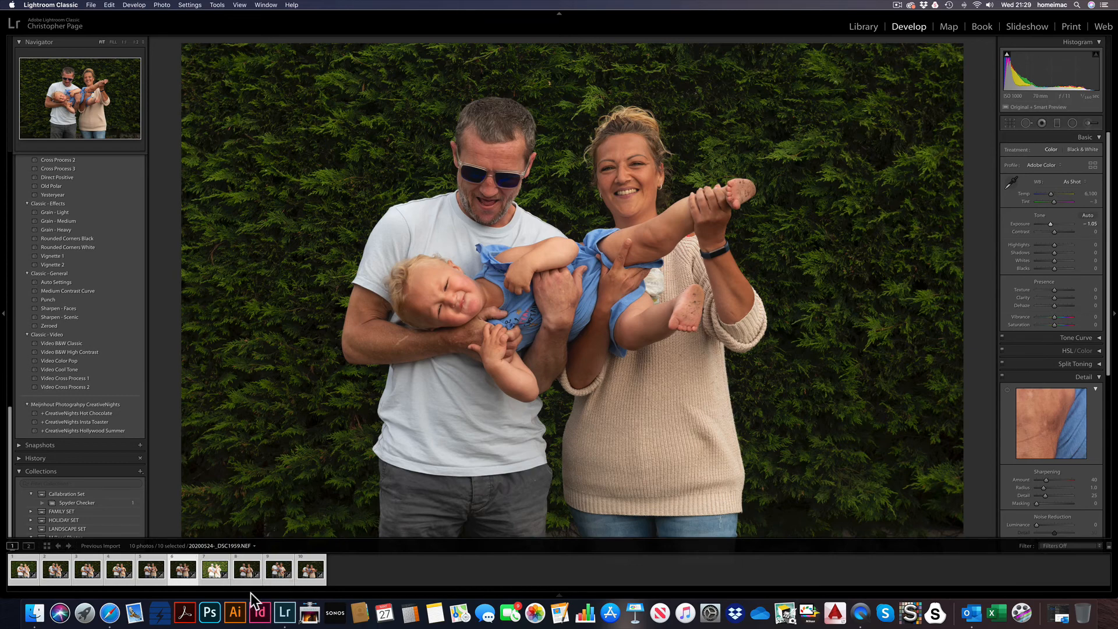
click(216, 572)
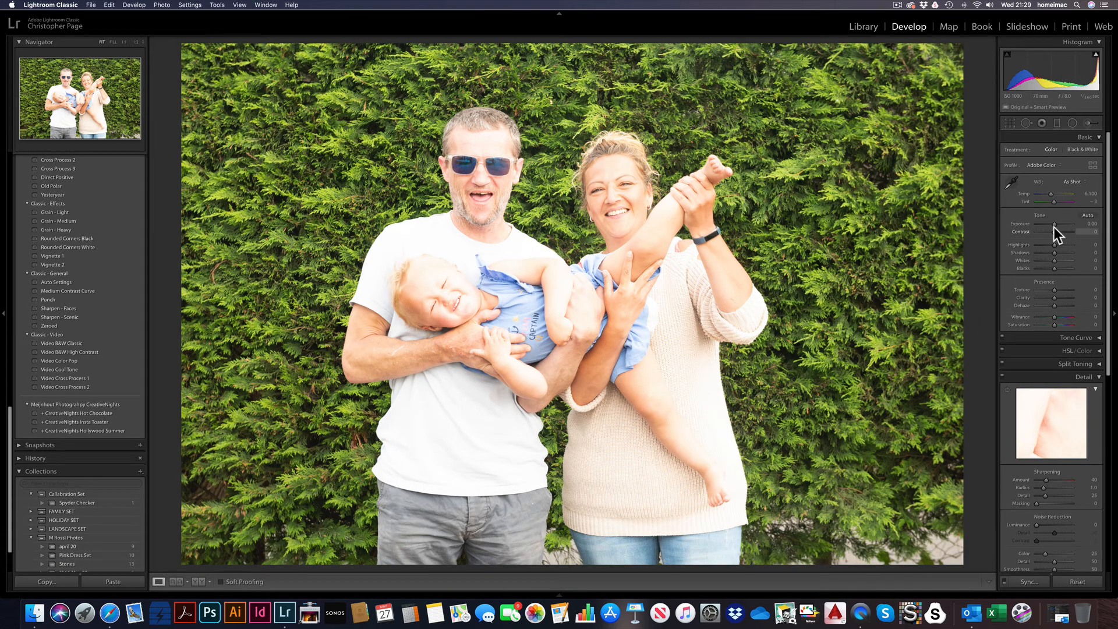
scroll(1054, 225, up, 1)
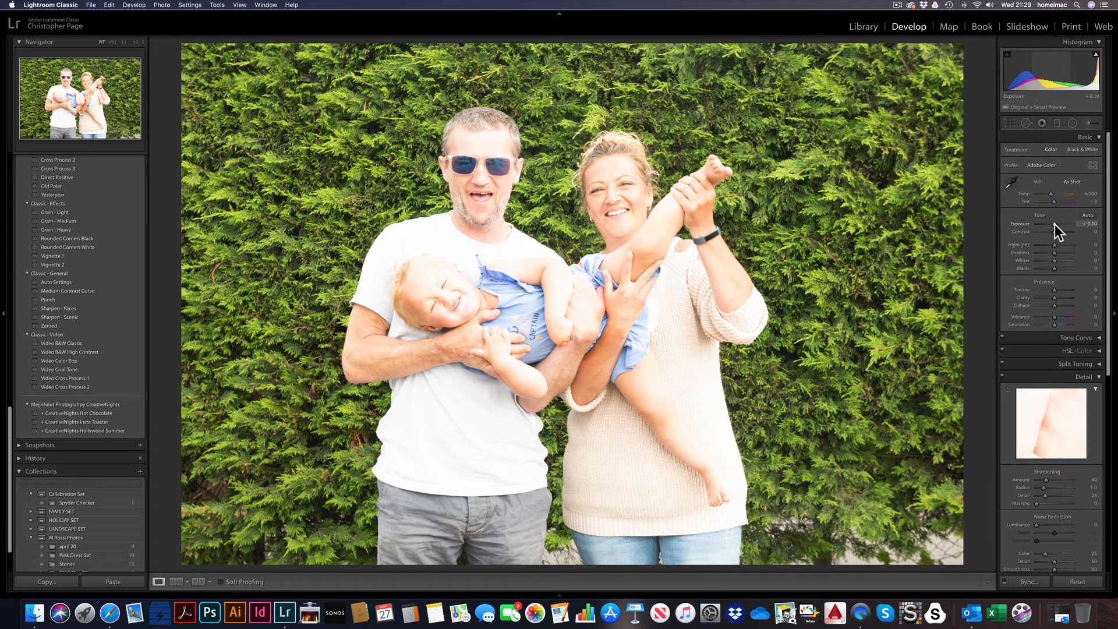
drag(1054, 224, 1048, 224)
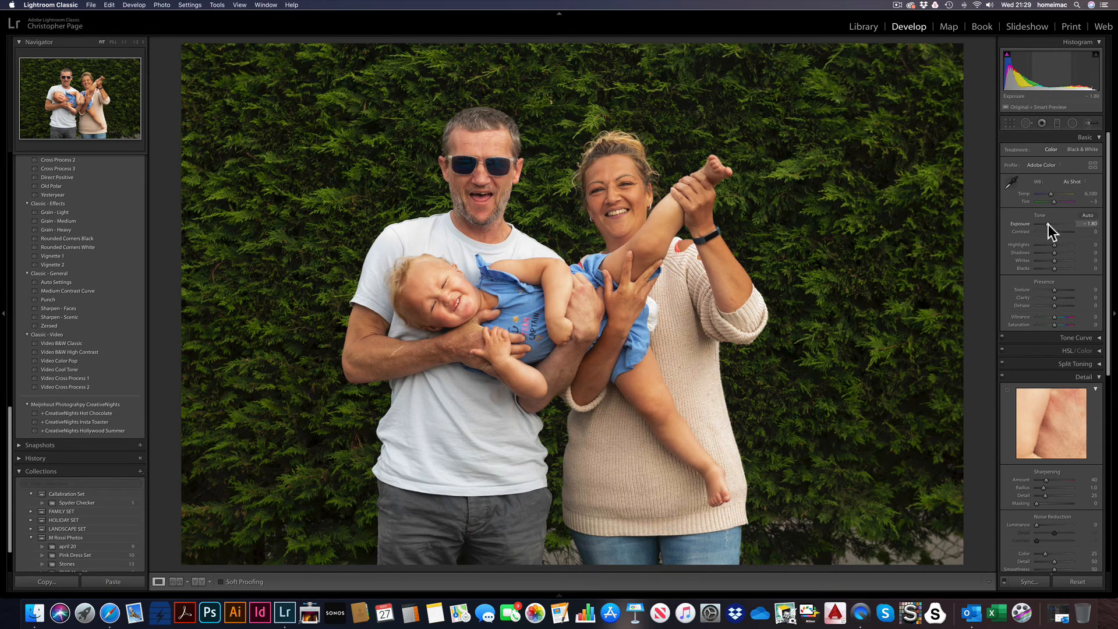
drag(1048, 225, 1047, 225)
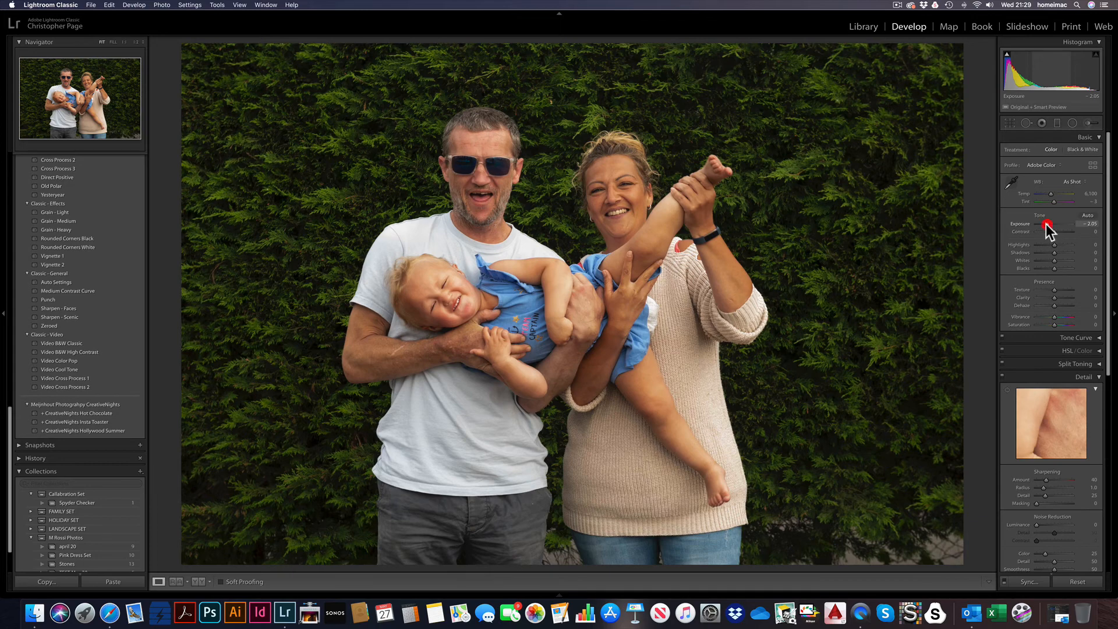
Step: Check the eighth, ninth and tenth photos, then return to the thumbnail grid and clear the selection
mouse_move(342, 595)
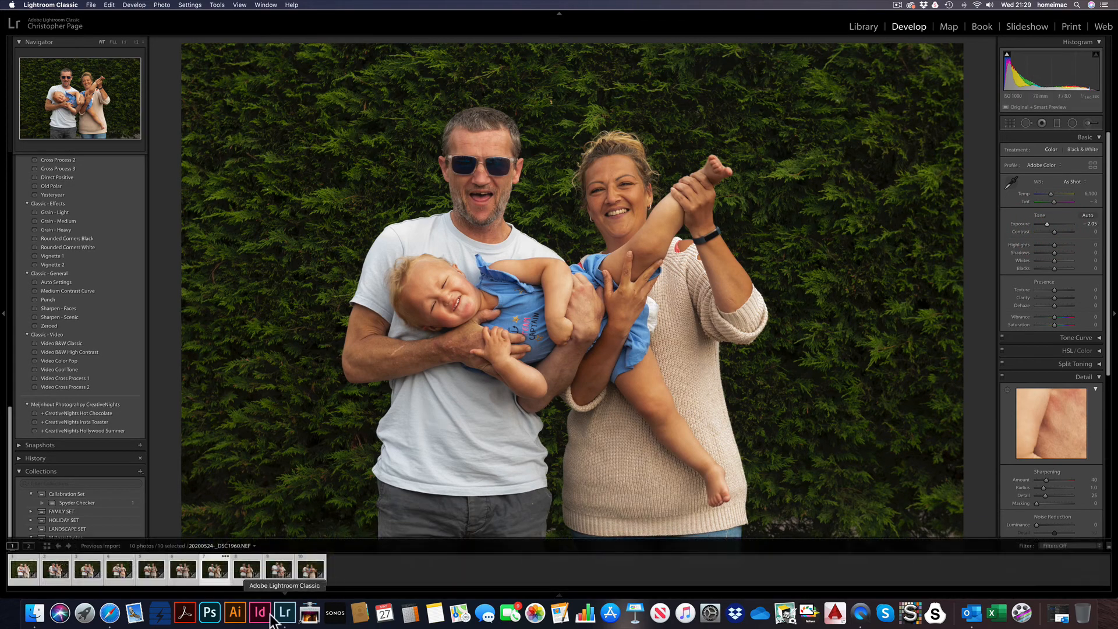
click(249, 564)
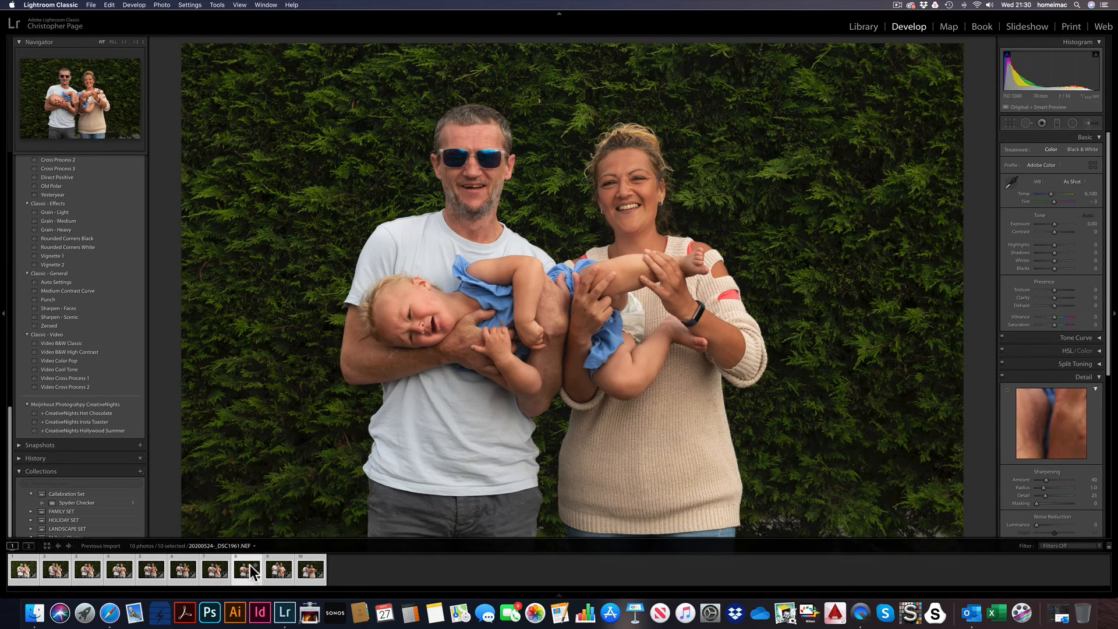
click(275, 567)
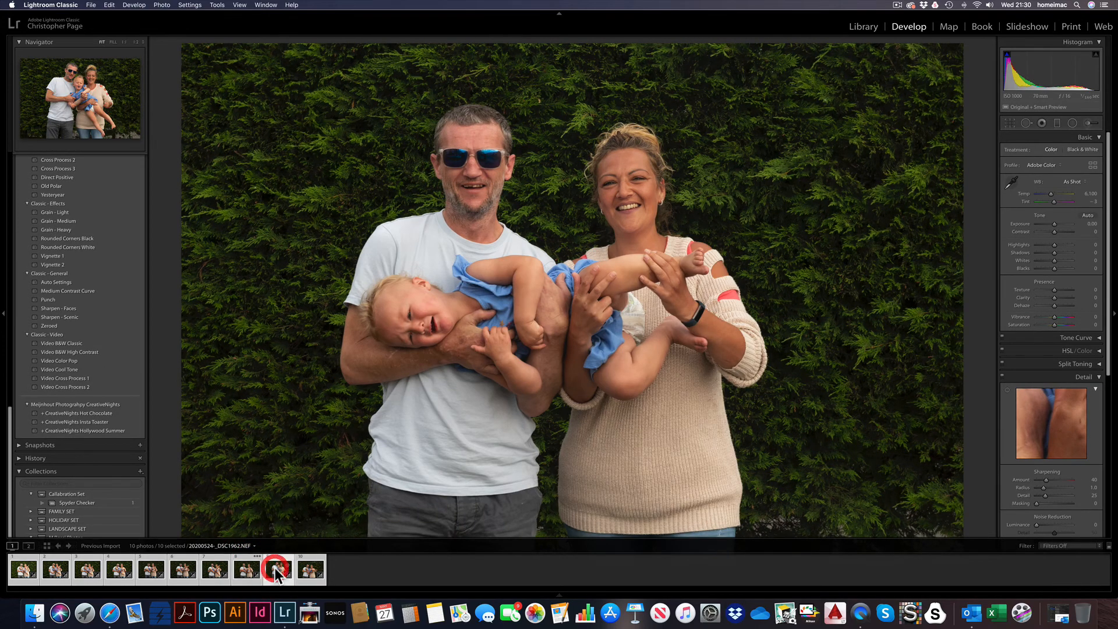
click(308, 577)
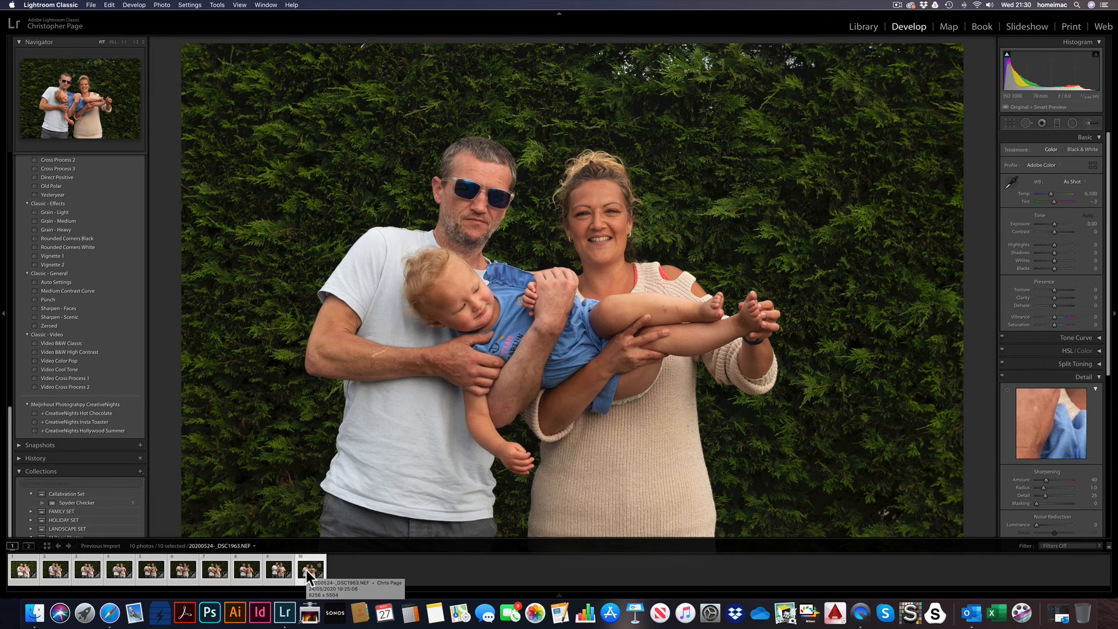
click(48, 547)
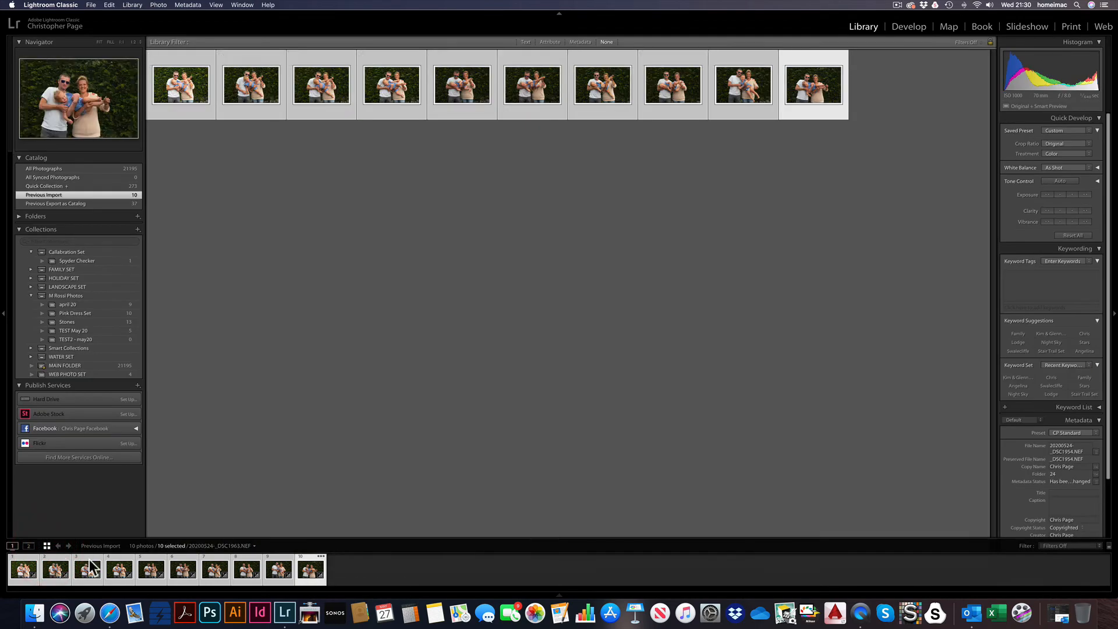
click(454, 449)
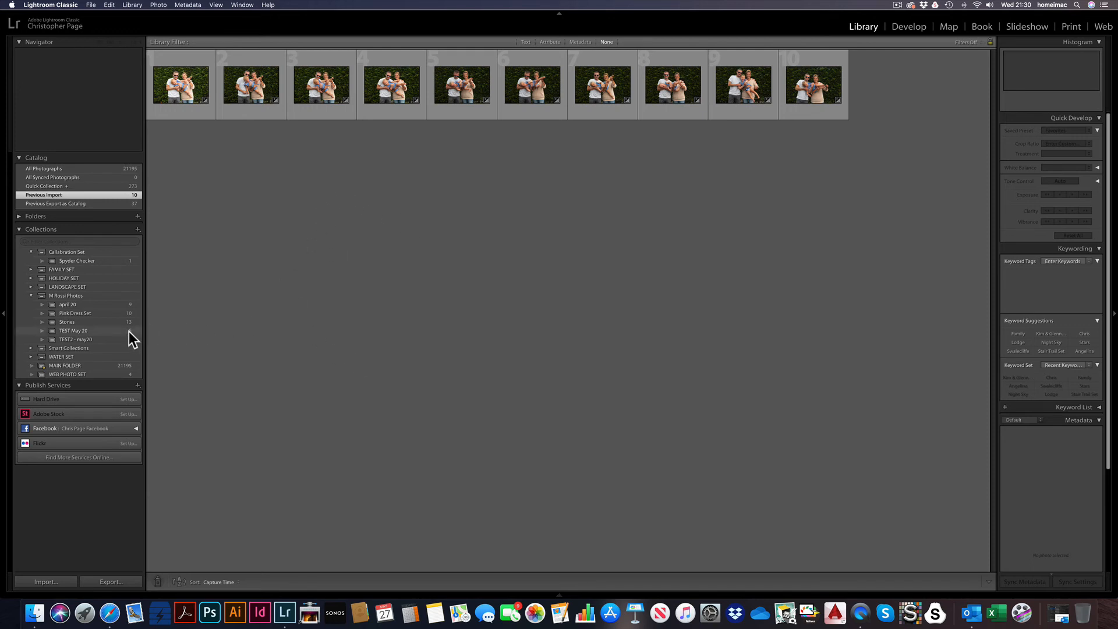
Step: Open the first bicycle photo of the TEST May 20 collection in full view and examine its star rating
click(72, 330)
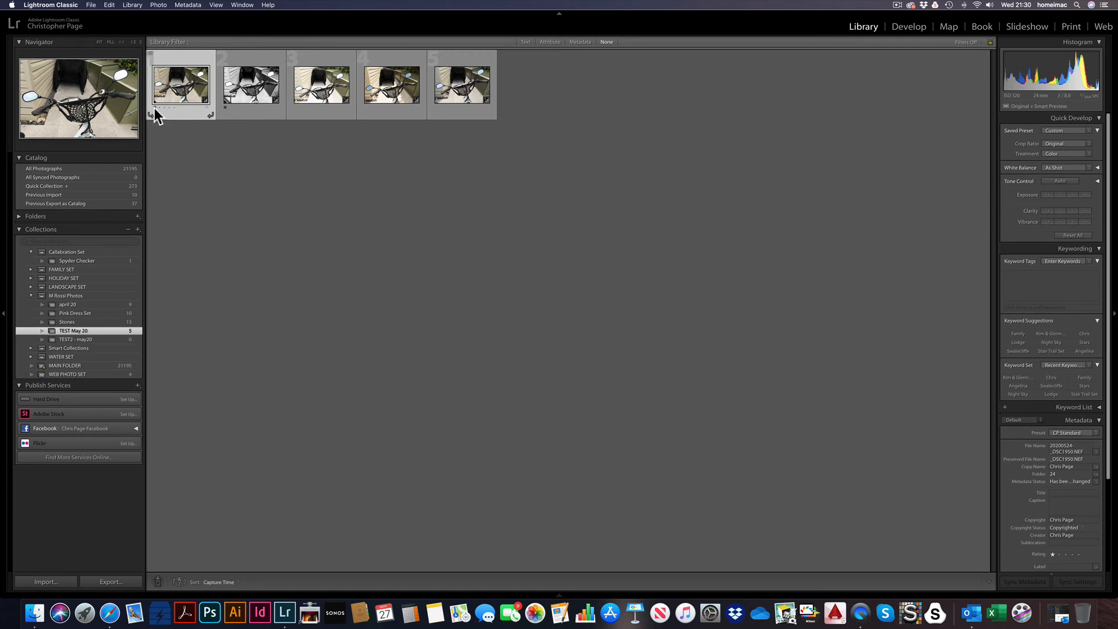
double_click(184, 84)
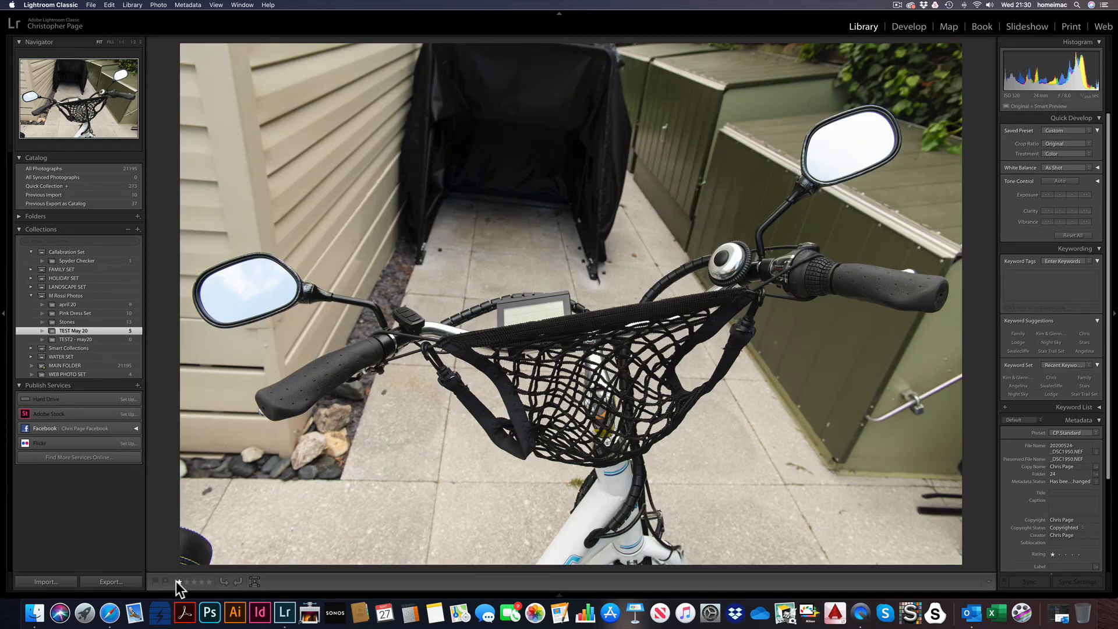
click(208, 581)
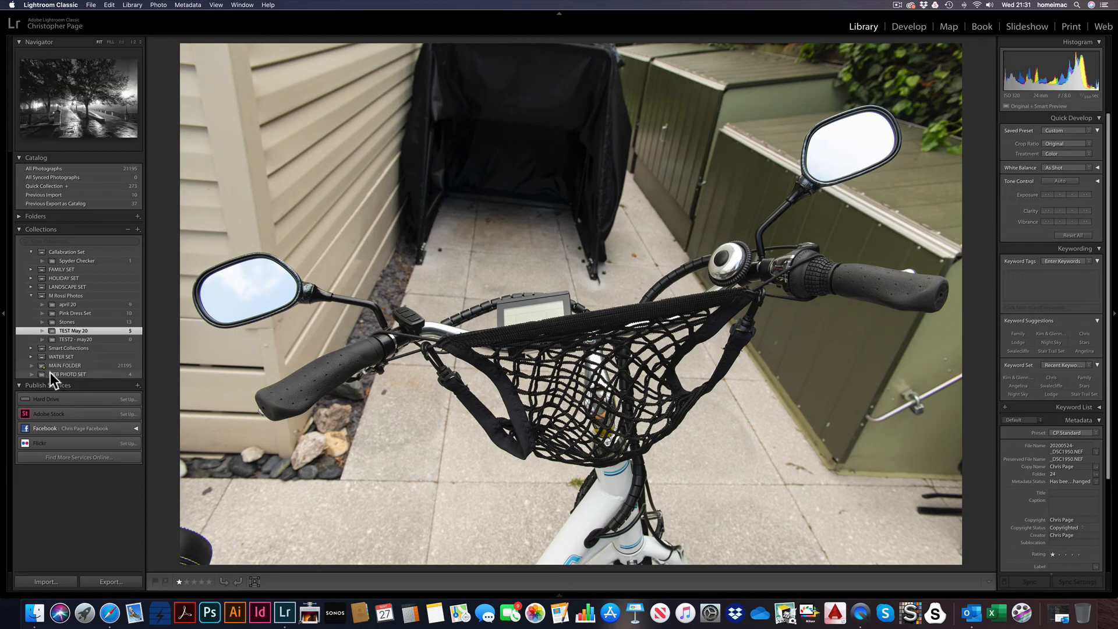
Step: Expand the Smart Collections and view the photos of the BEST set as a thumbnail grid
click(31, 347)
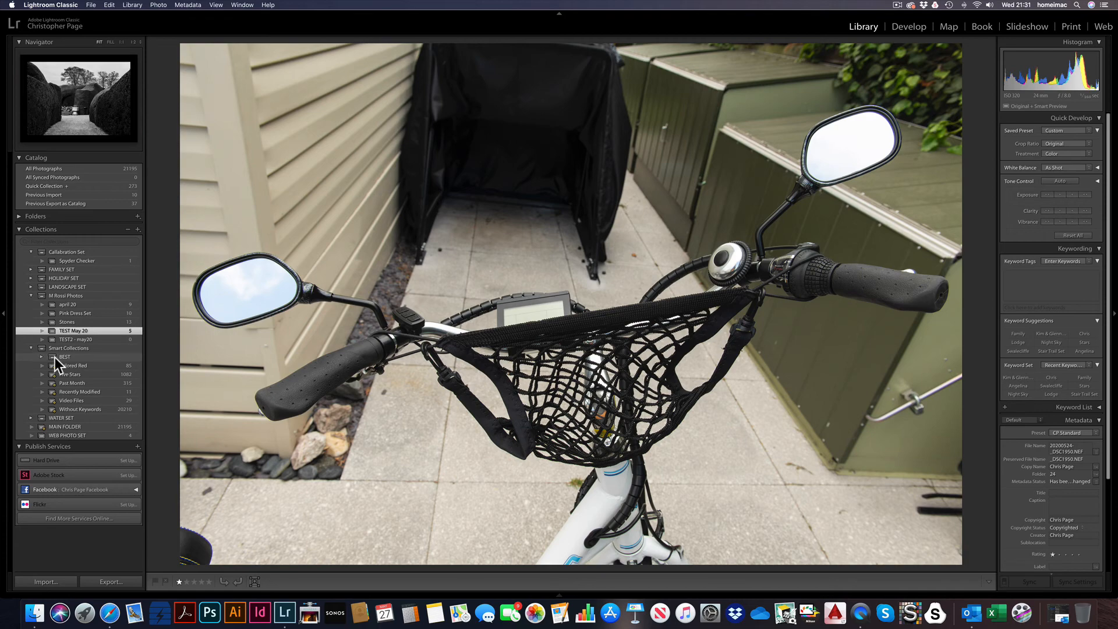
click(55, 358)
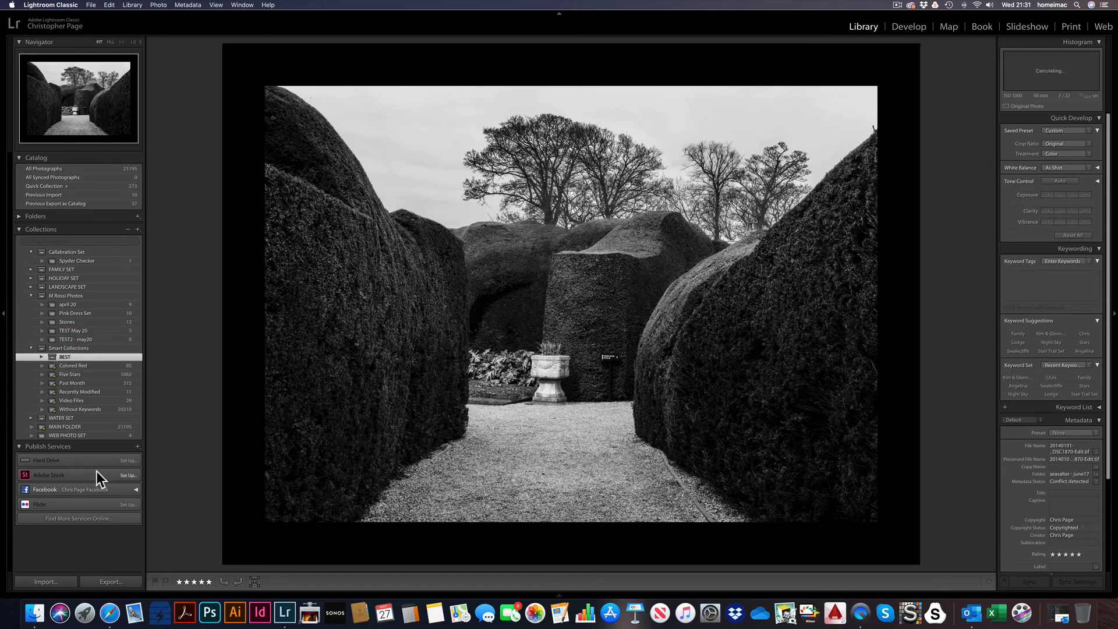
mouse_move(134, 593)
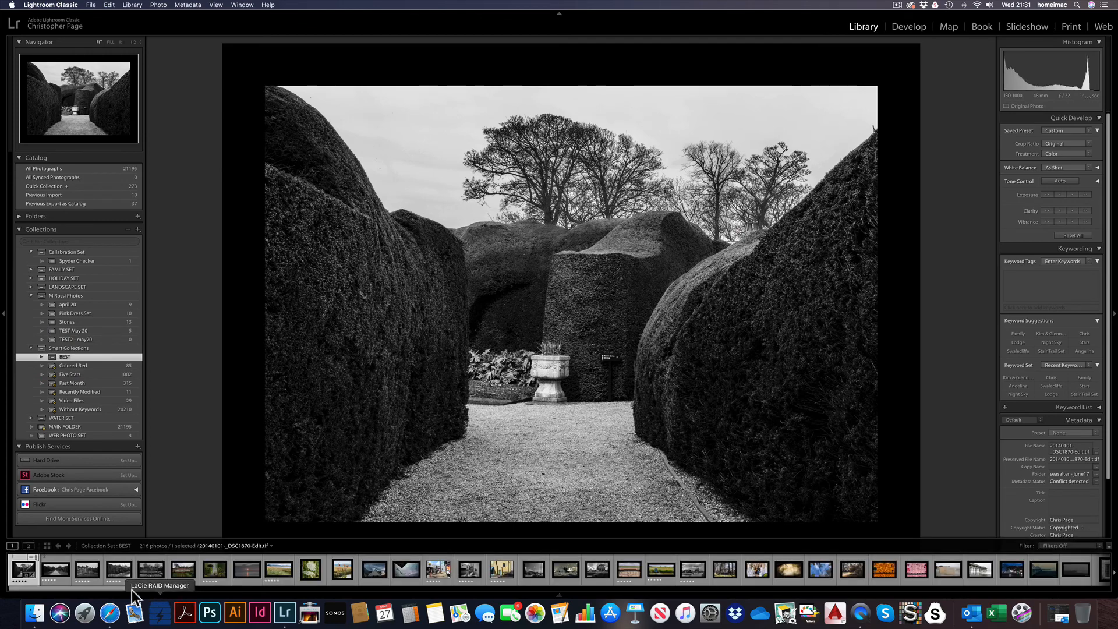
click(47, 547)
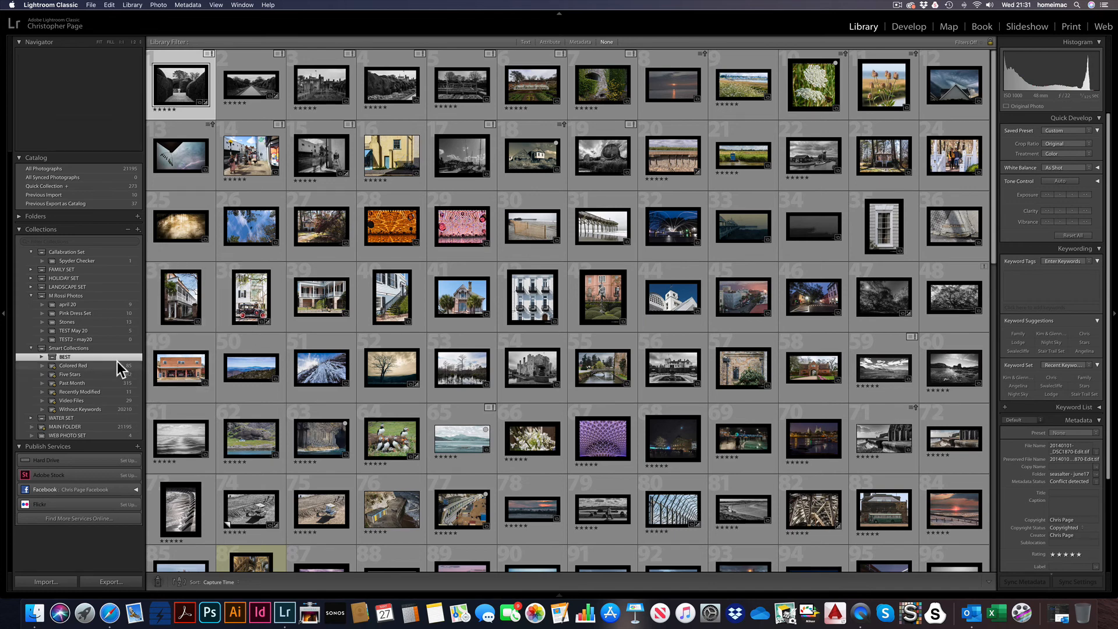
Step: Compare the contents of the TEST May 20 and TEST2 - may20 collections
click(72, 330)
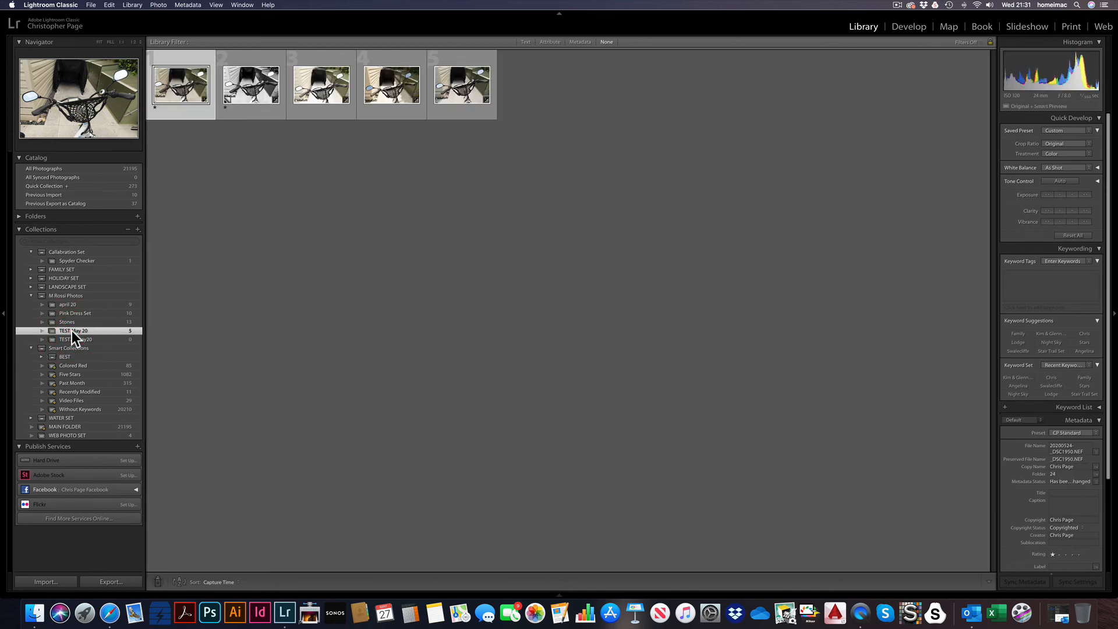
click(72, 340)
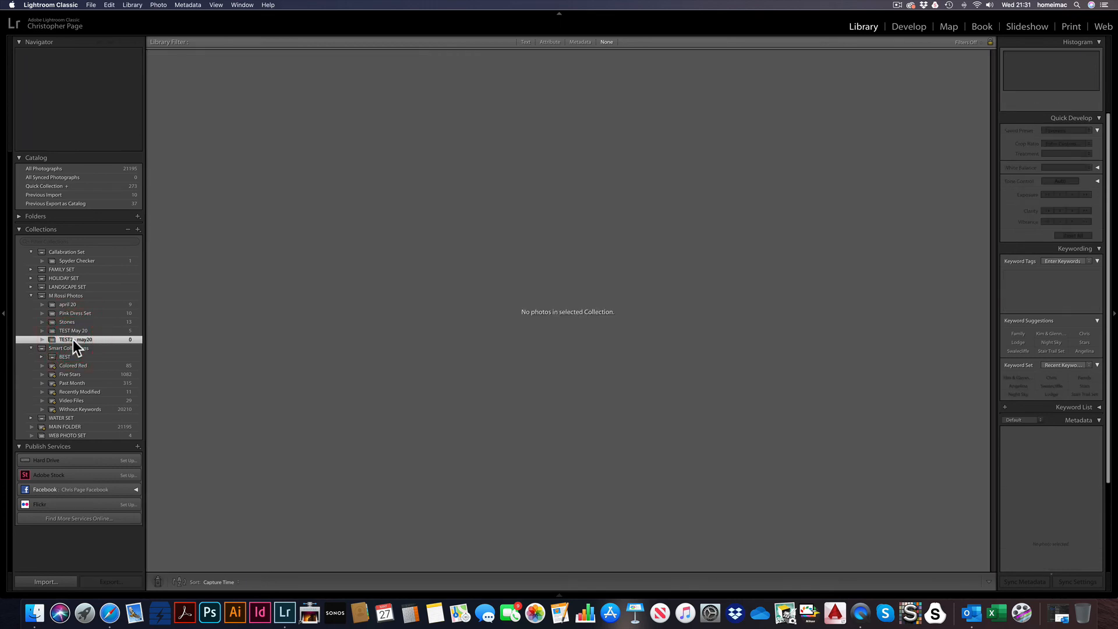
click(71, 331)
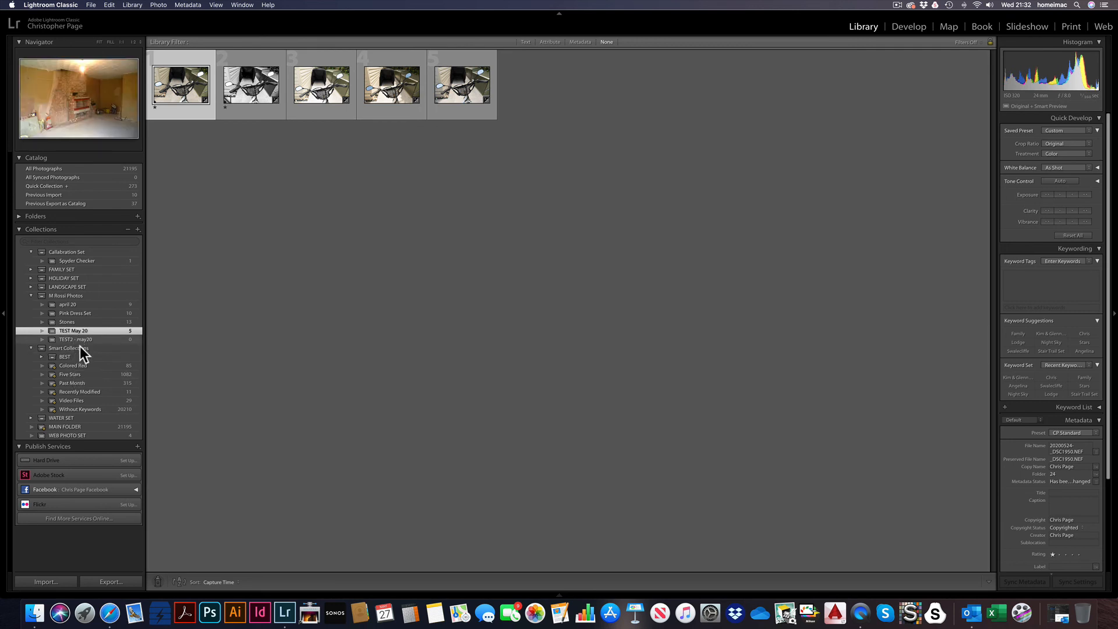
click(75, 339)
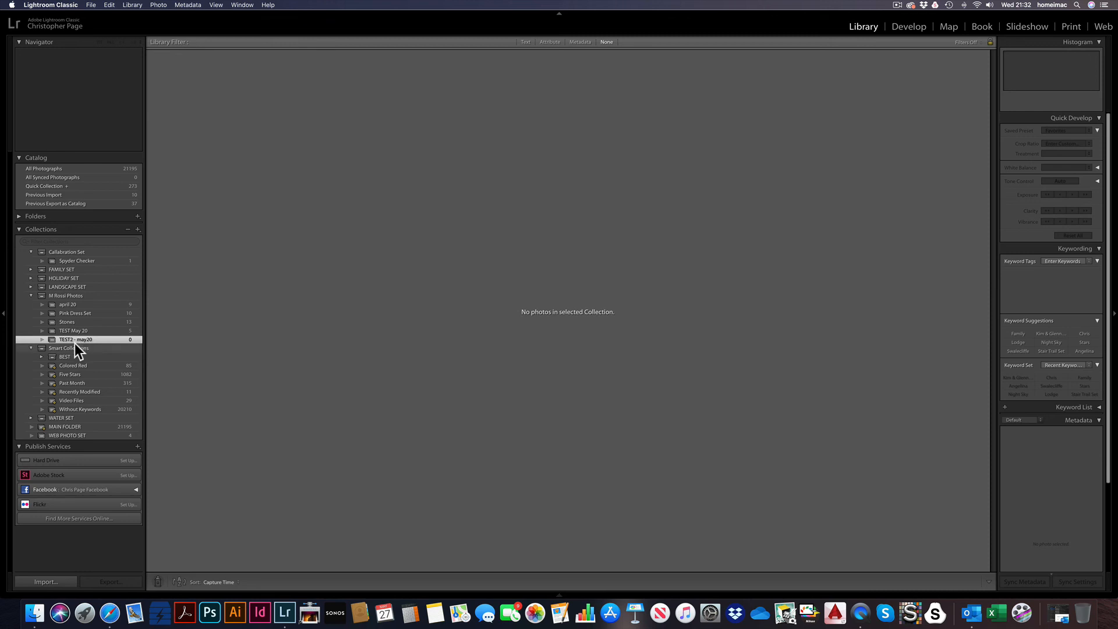
Step: Add the ten family photos from the Recently Modified smart collection to the TEST2 - may20 collection, and open that collection
click(71, 393)
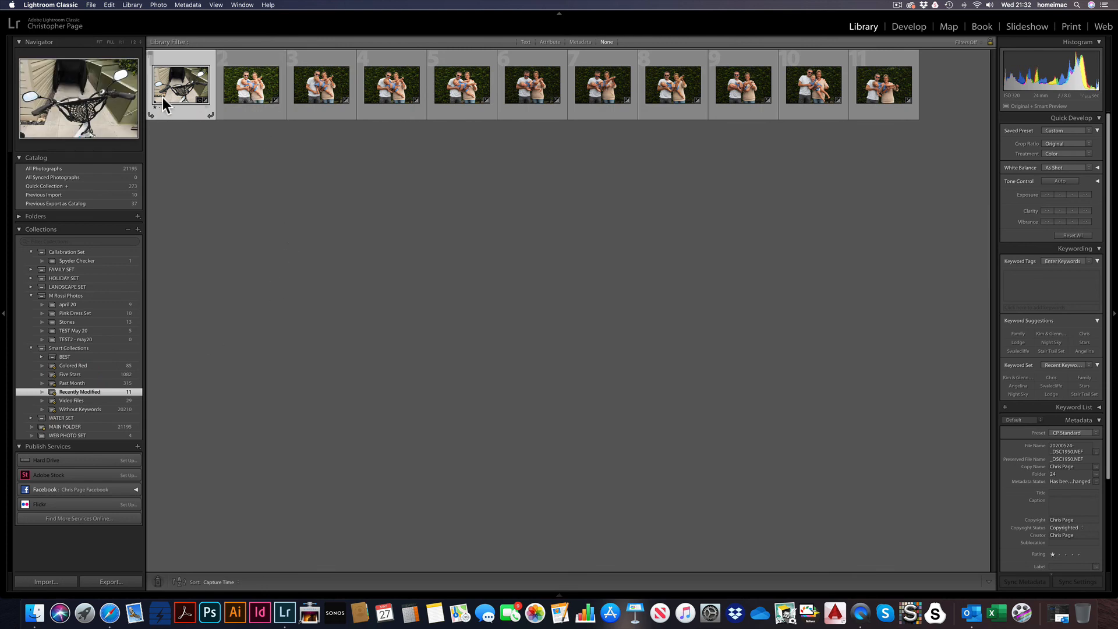
click(177, 134)
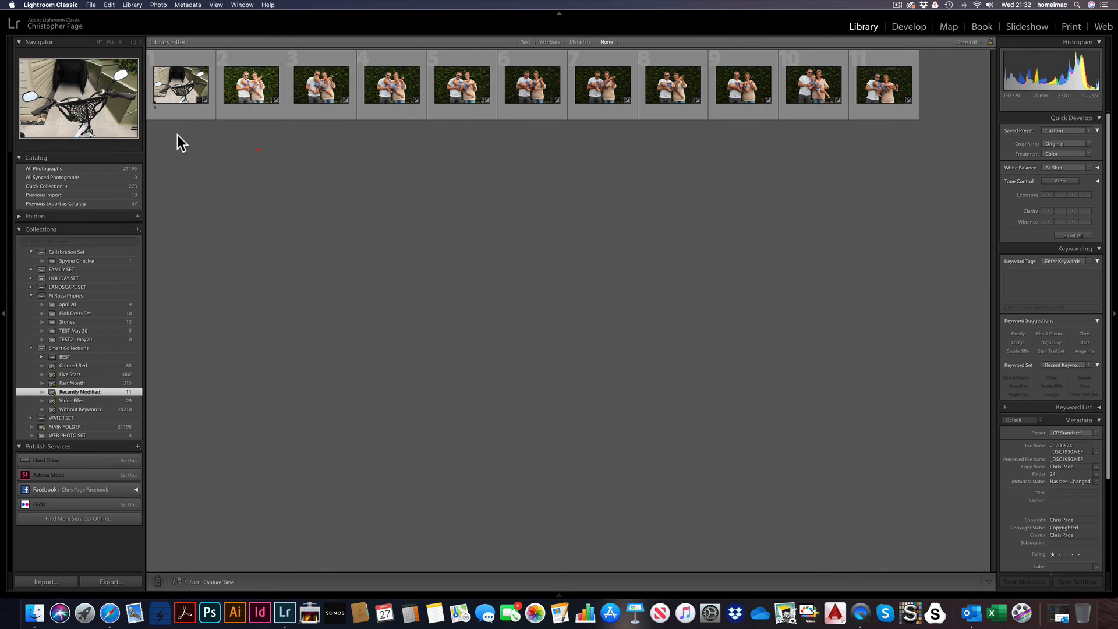
click(245, 112)
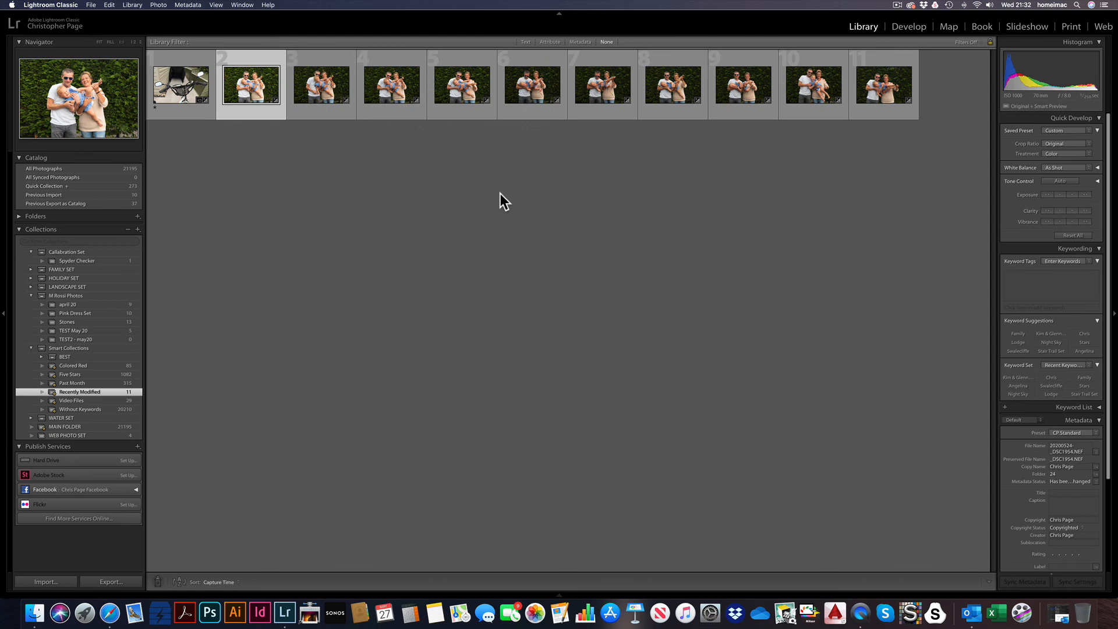
shift+click(886, 114)
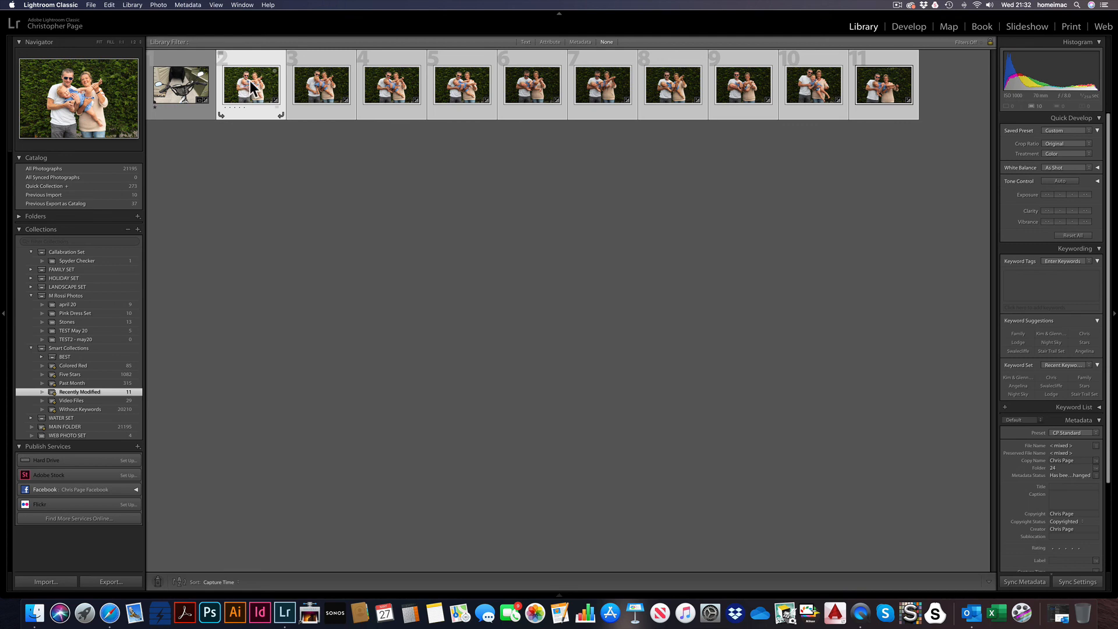
drag(251, 88, 100, 342)
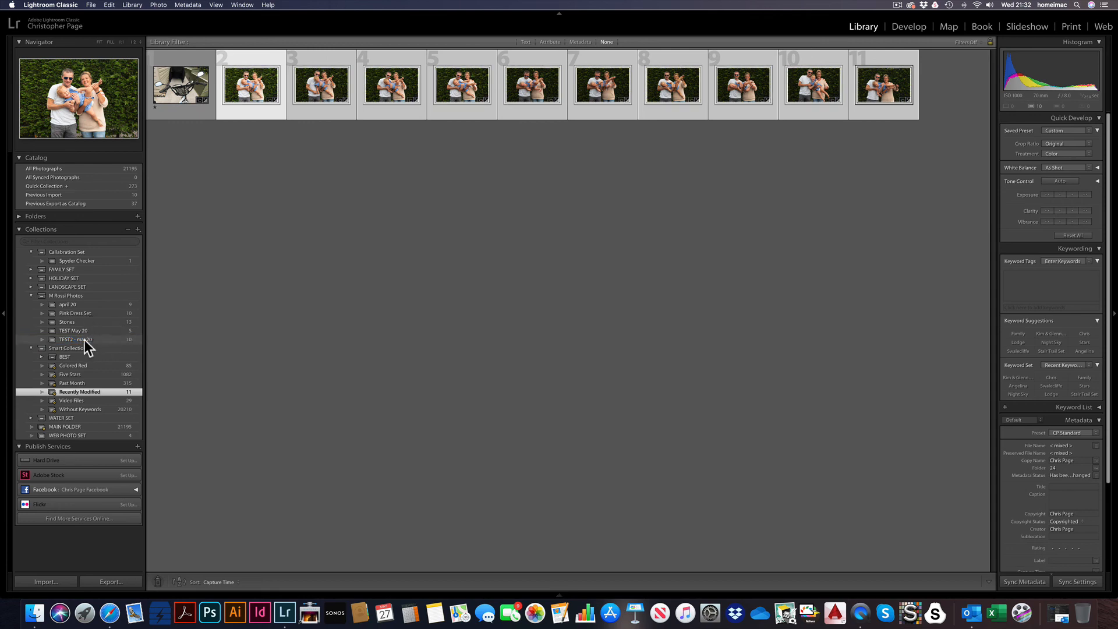
click(86, 342)
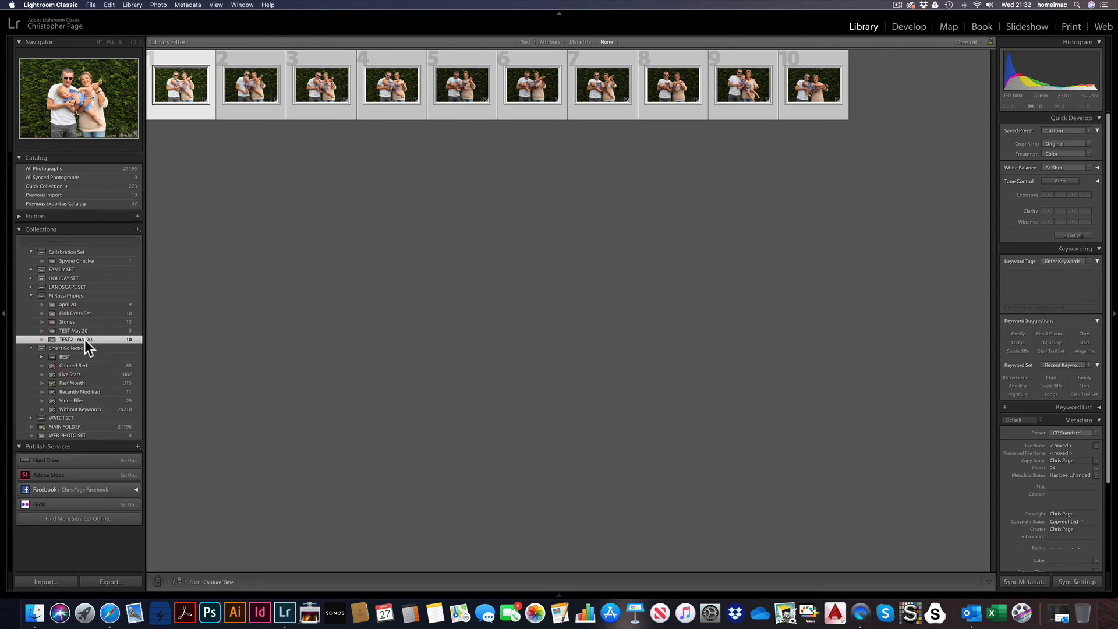
click(190, 314)
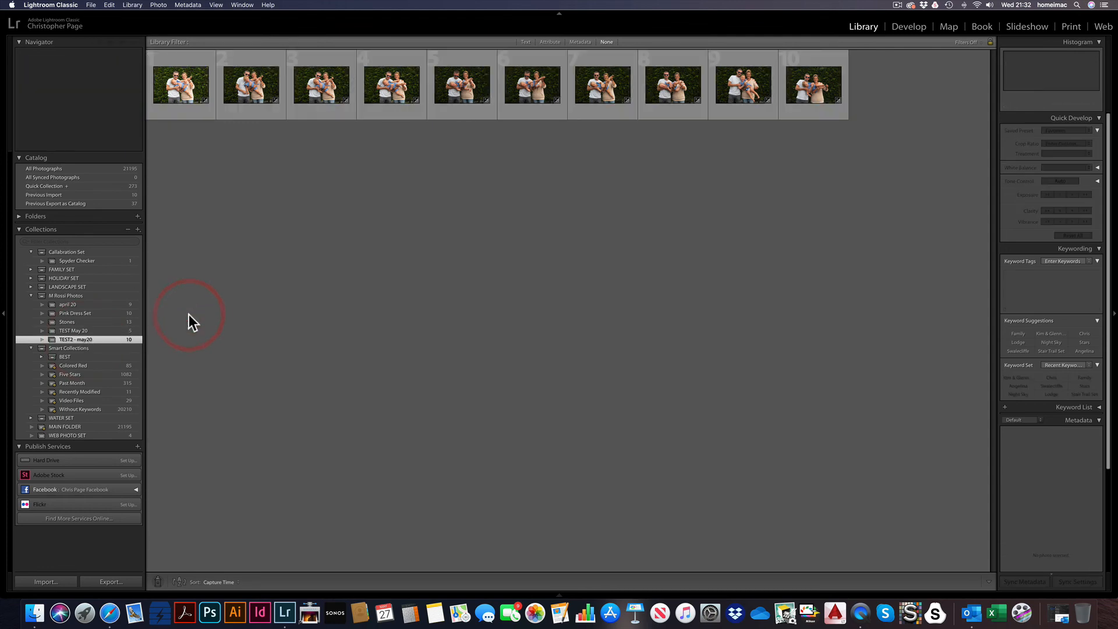